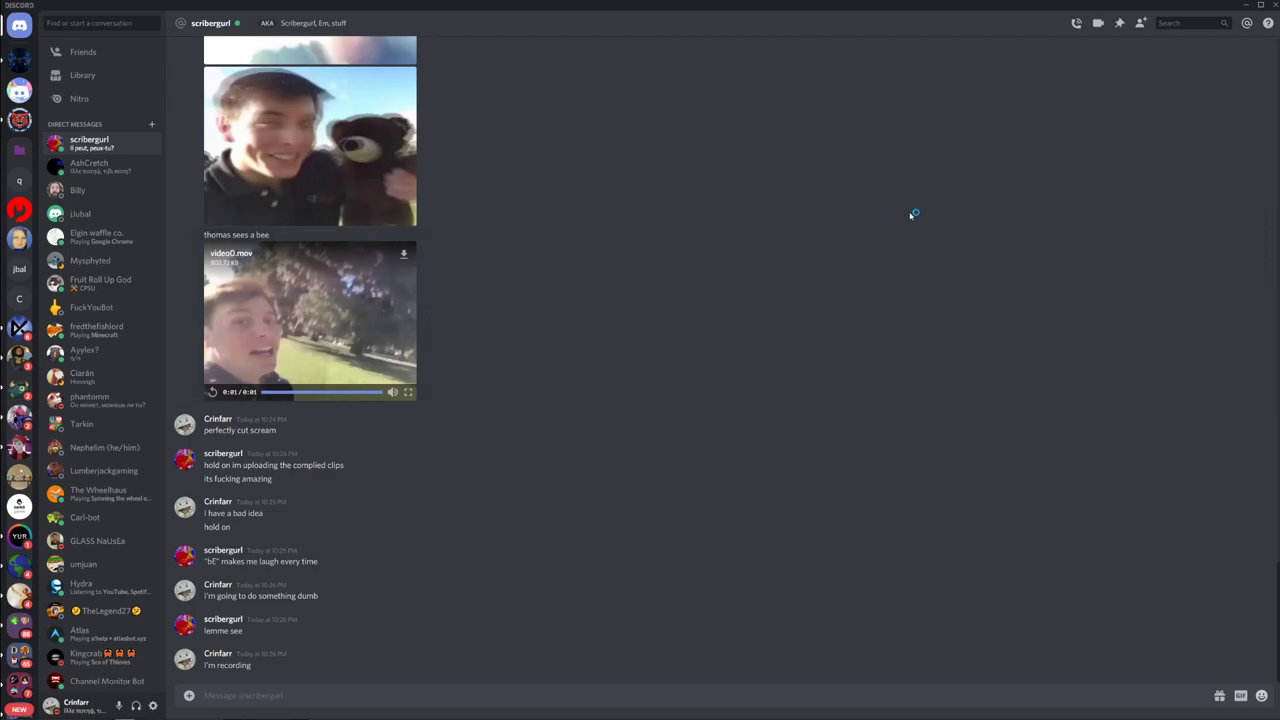
Minimize the chat window and launch FL Studio
{"action": "left_click", "coordinate": [1246, 5]}
{"action": "key", "text": "super"}
{"action": "type", "text": "fl"}
{"action": "key", "text": "Return"}
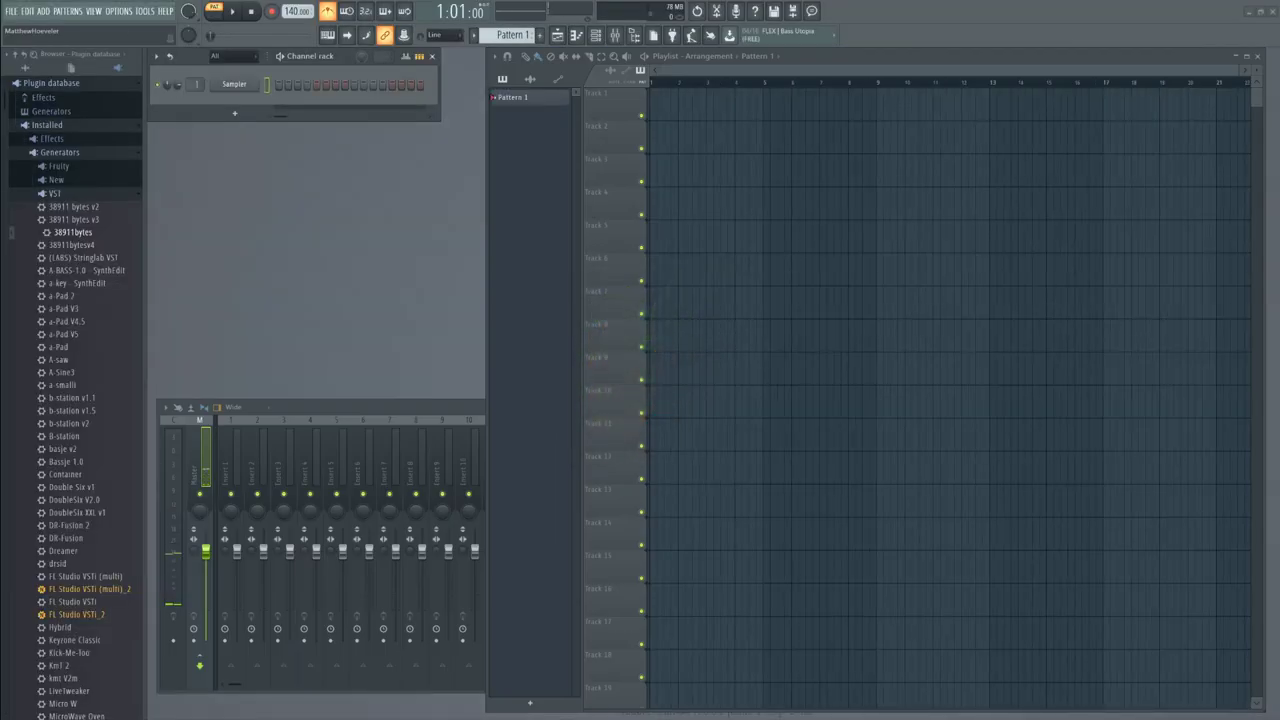
Replace the Sampler channel in the channel rack with FL Keys and place its window above the mixer
{"action": "left_click", "coordinate": [228, 85]}
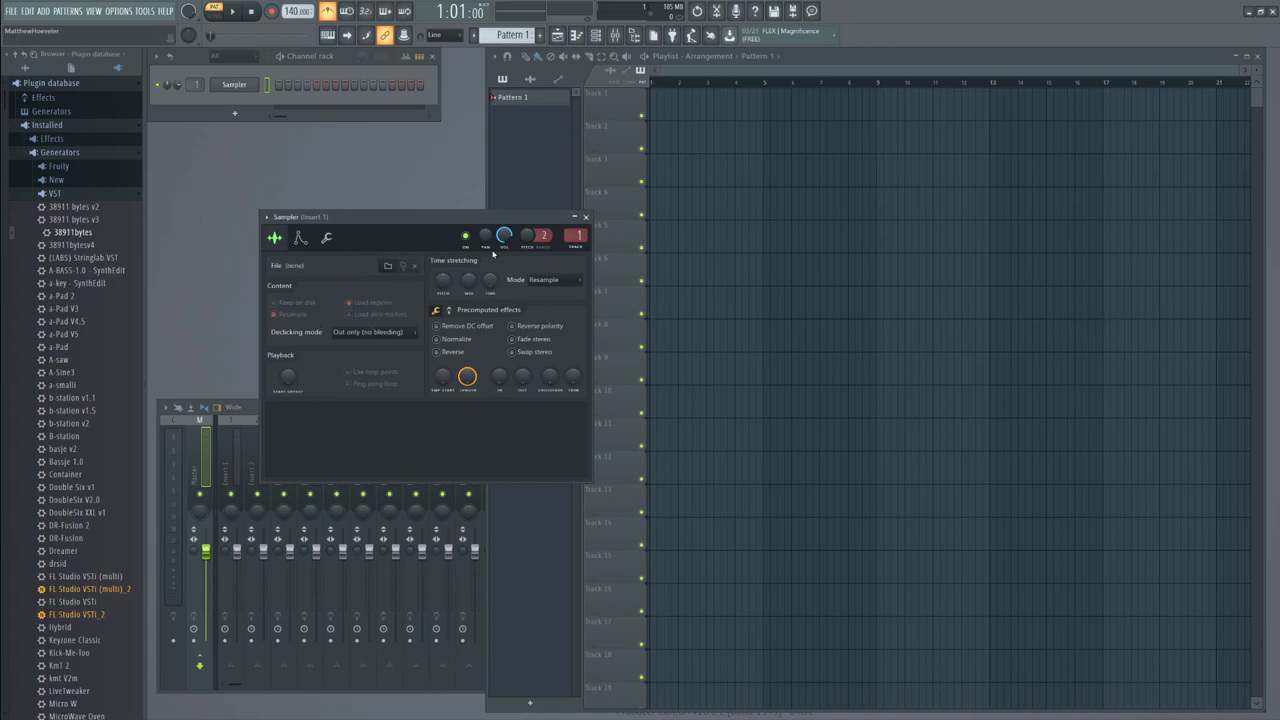
{"action": "left_click", "coordinate": [586, 218]}
{"action": "right_click", "coordinate": [250, 84]}
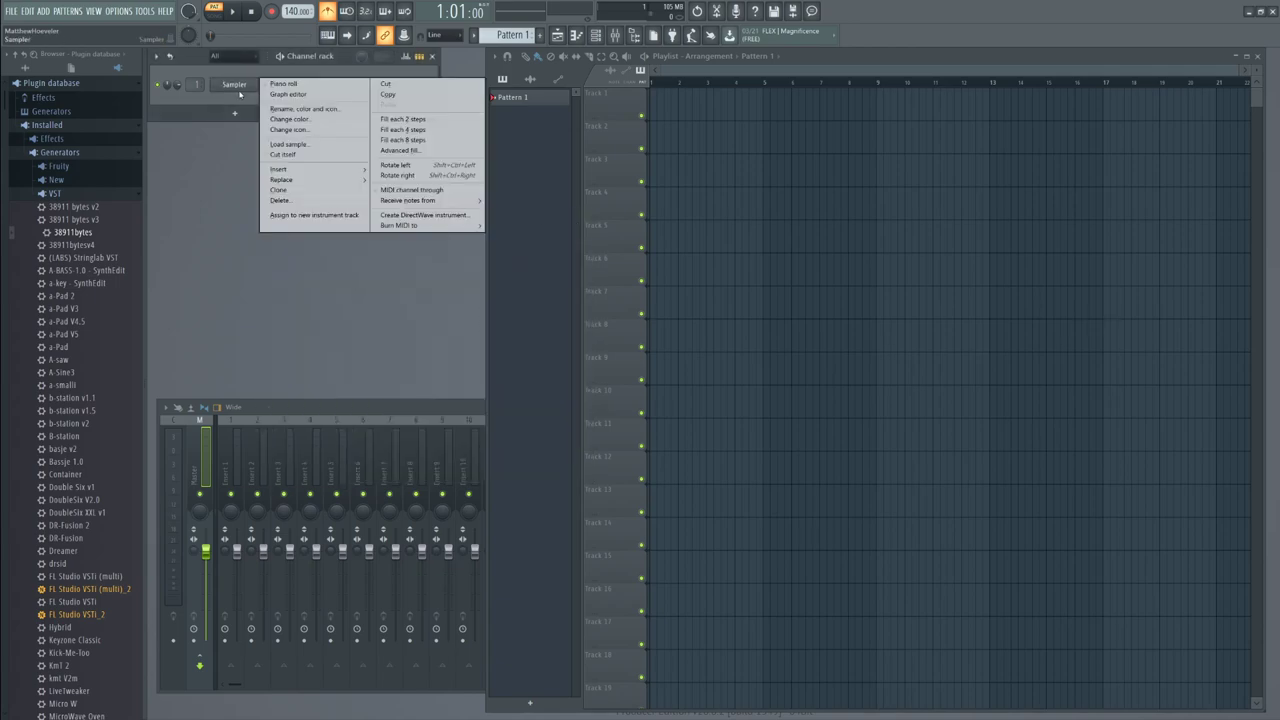
{"action": "mouse_move", "coordinate": [330, 179]}
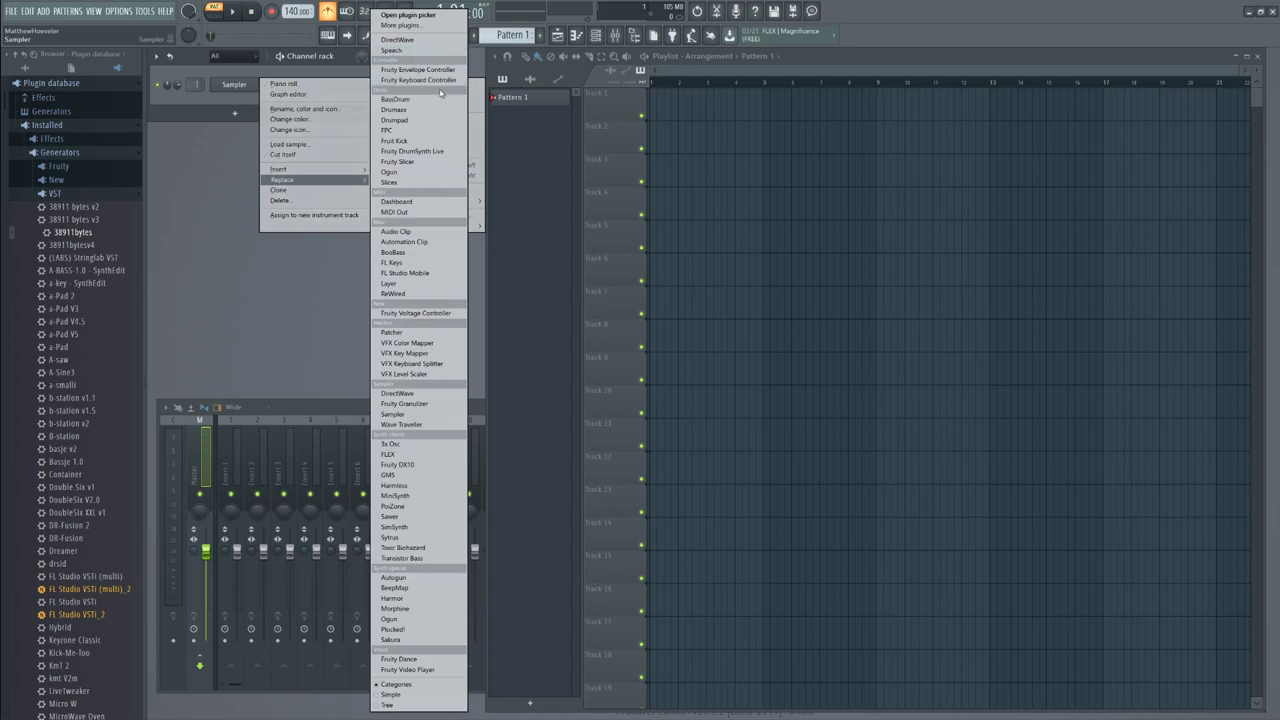
{"action": "left_click", "coordinate": [402, 262]}
{"action": "left_click_drag", "start_coordinate": [364, 220], "coordinate": [301, 207]}
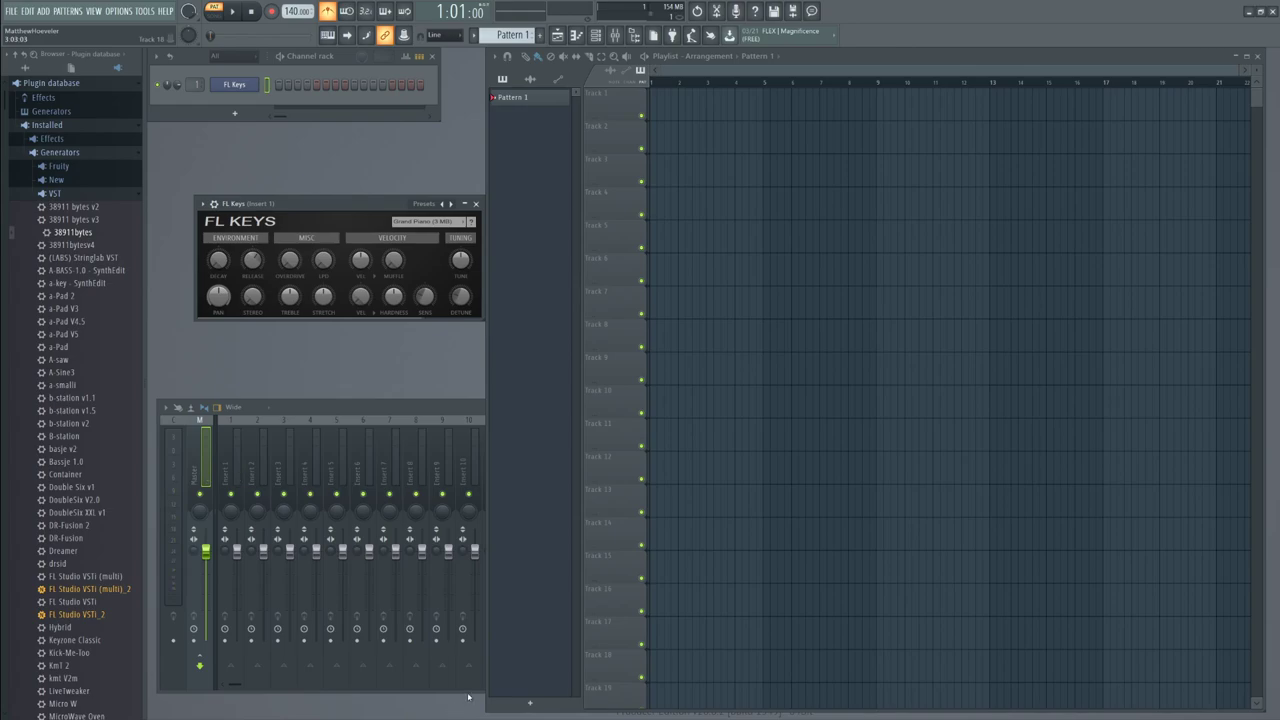
Replay video0.mov in the Discord chat and compare its pitch with notes played on FL Keys in FL Studio
{"action": "key", "text": "alt+Tab"}
{"action": "key", "text": "alt+Tab"}
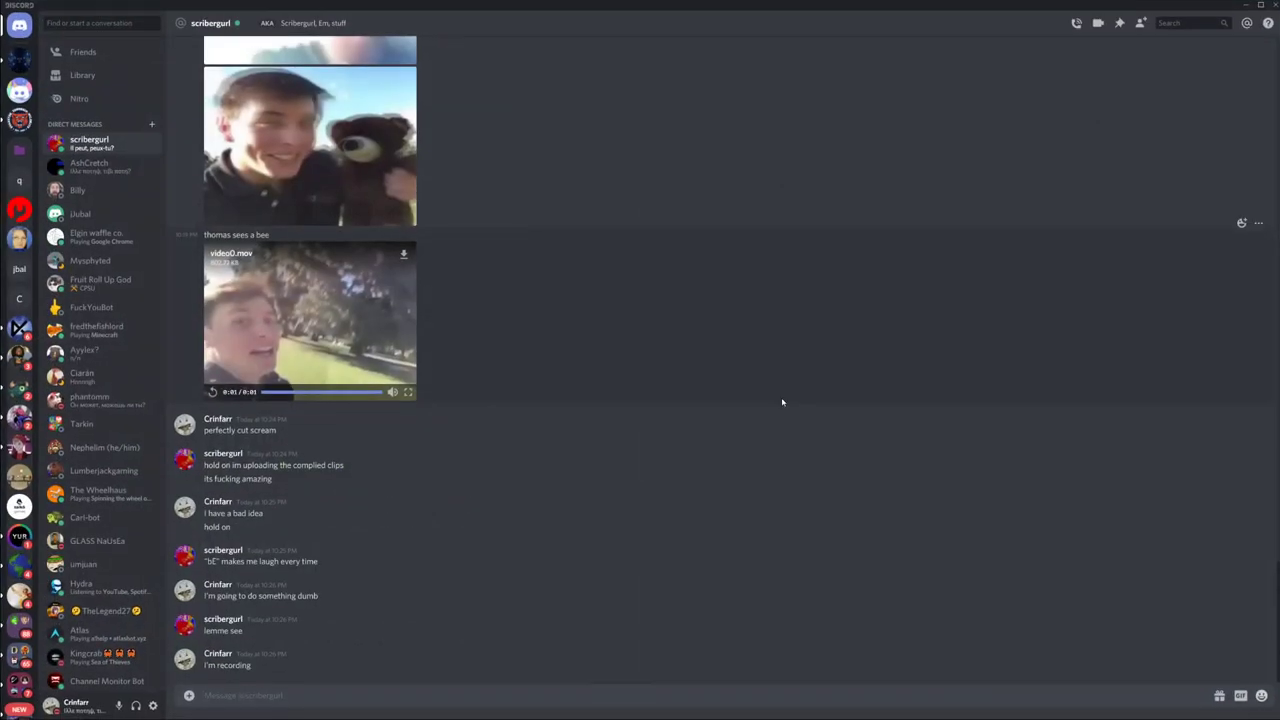
{"action": "left_click", "coordinate": [309, 294]}
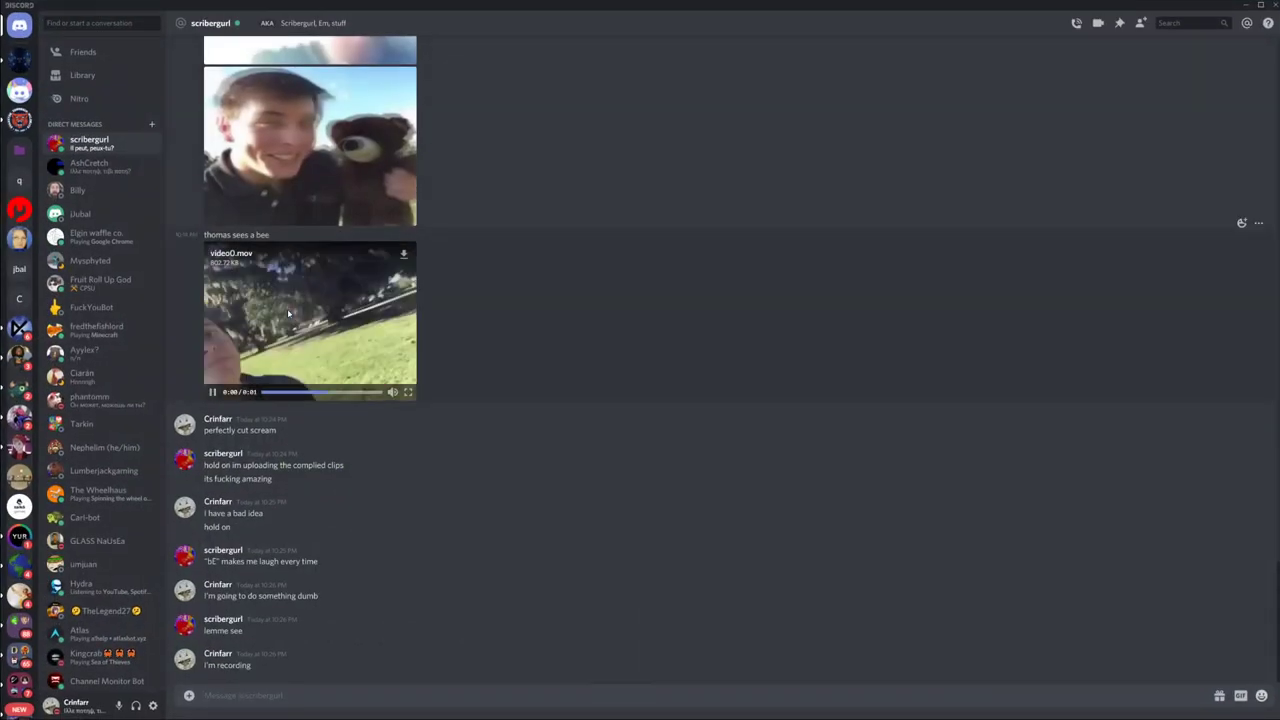
{"action": "left_click", "coordinate": [1247, 6]}
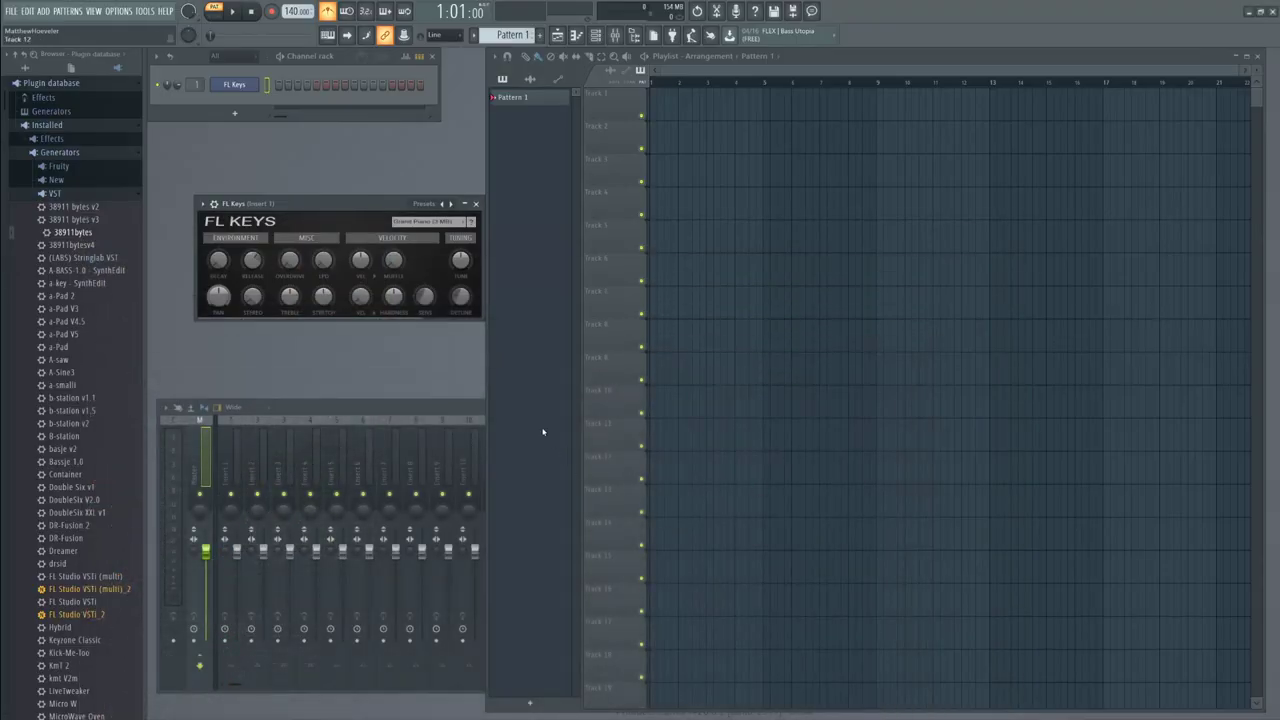
{"action": "key", "text": "v"}
{"action": "key", "text": "c"}
{"action": "key", "text": "alt+Tab"}
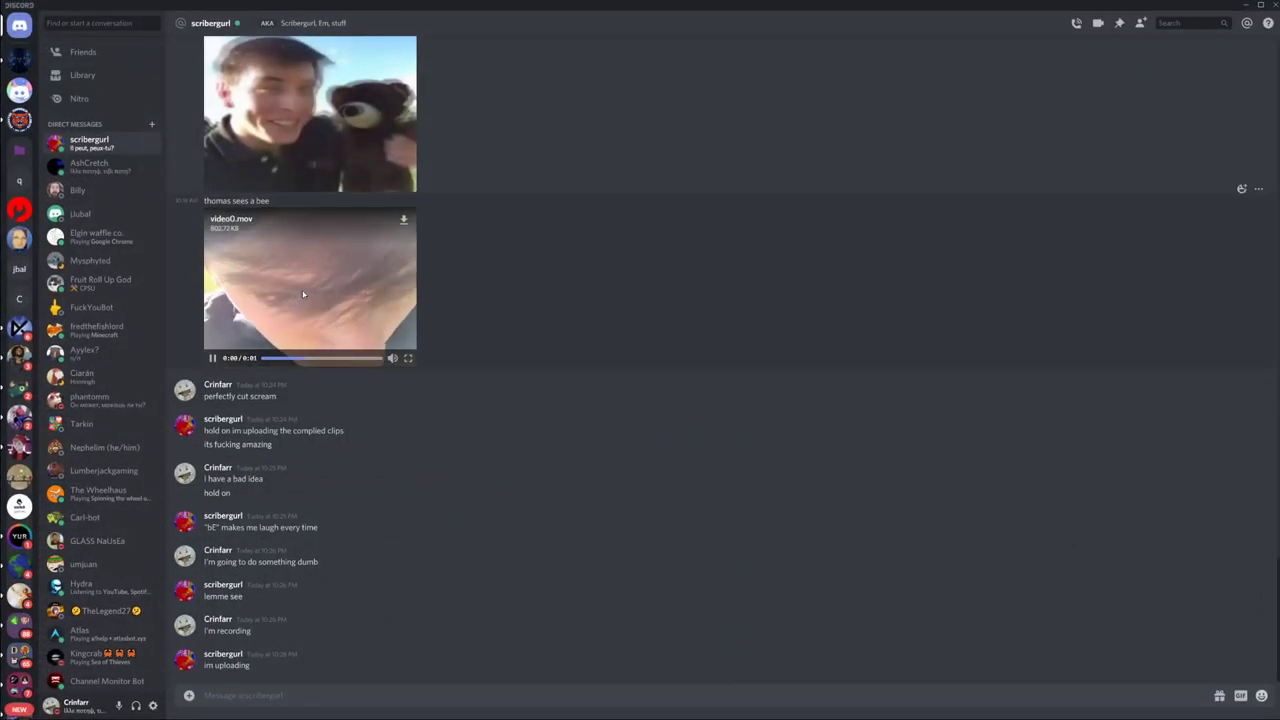
{"action": "left_click", "coordinate": [1247, 6]}
{"action": "left_click_drag", "start_coordinate": [363, 206], "coordinate": [334, 196]}
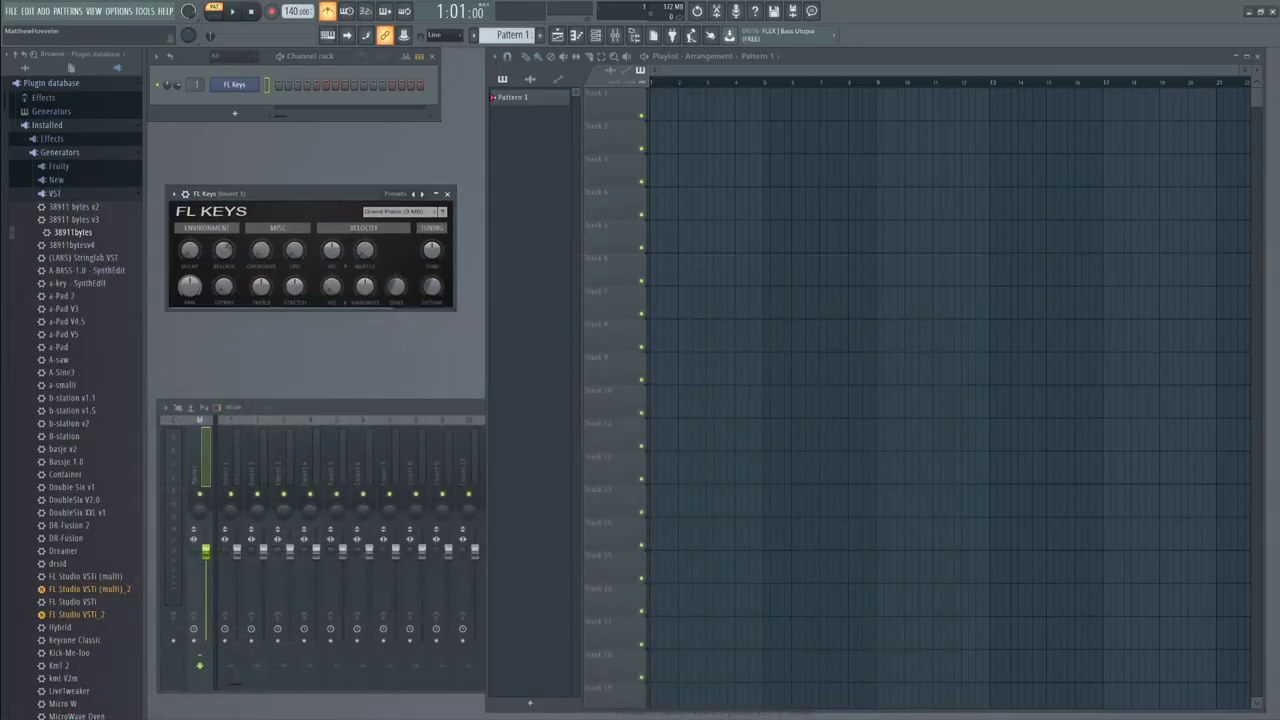
Open the Downloads folder in File Explorer and play video0.mov with VLC media player
{"action": "key", "text": "super"}
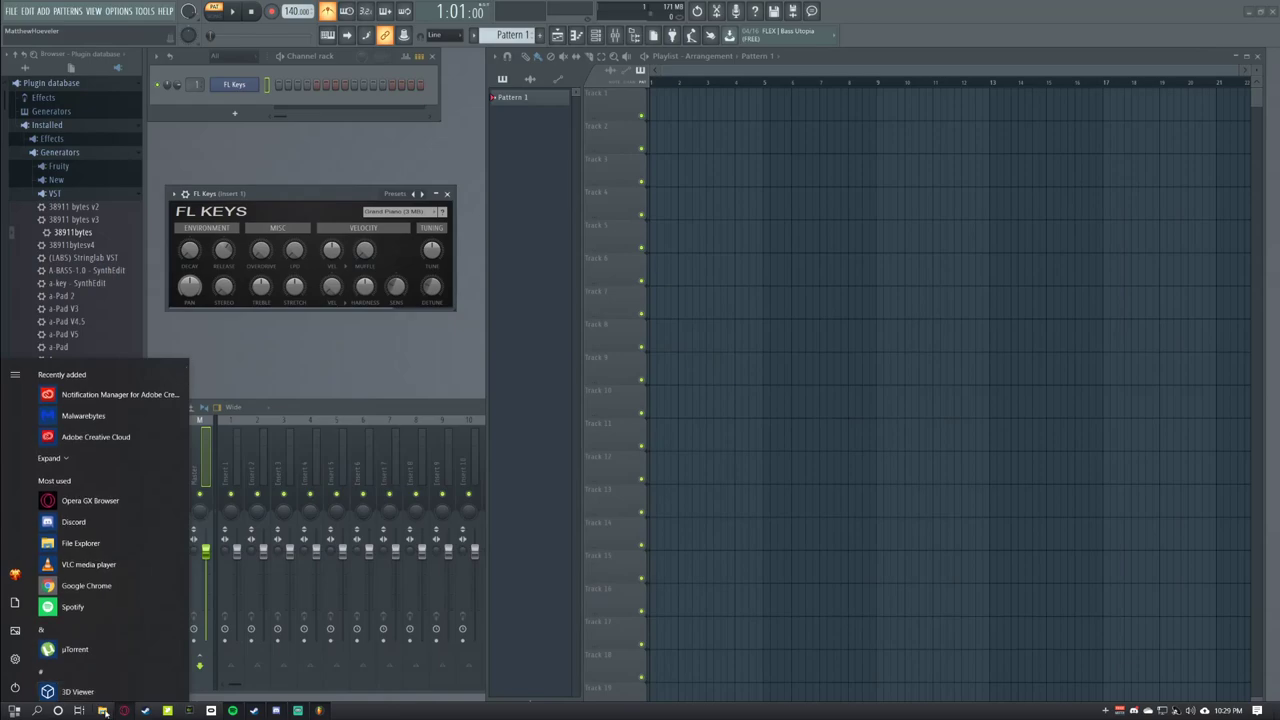
{"action": "left_click", "coordinate": [104, 711]}
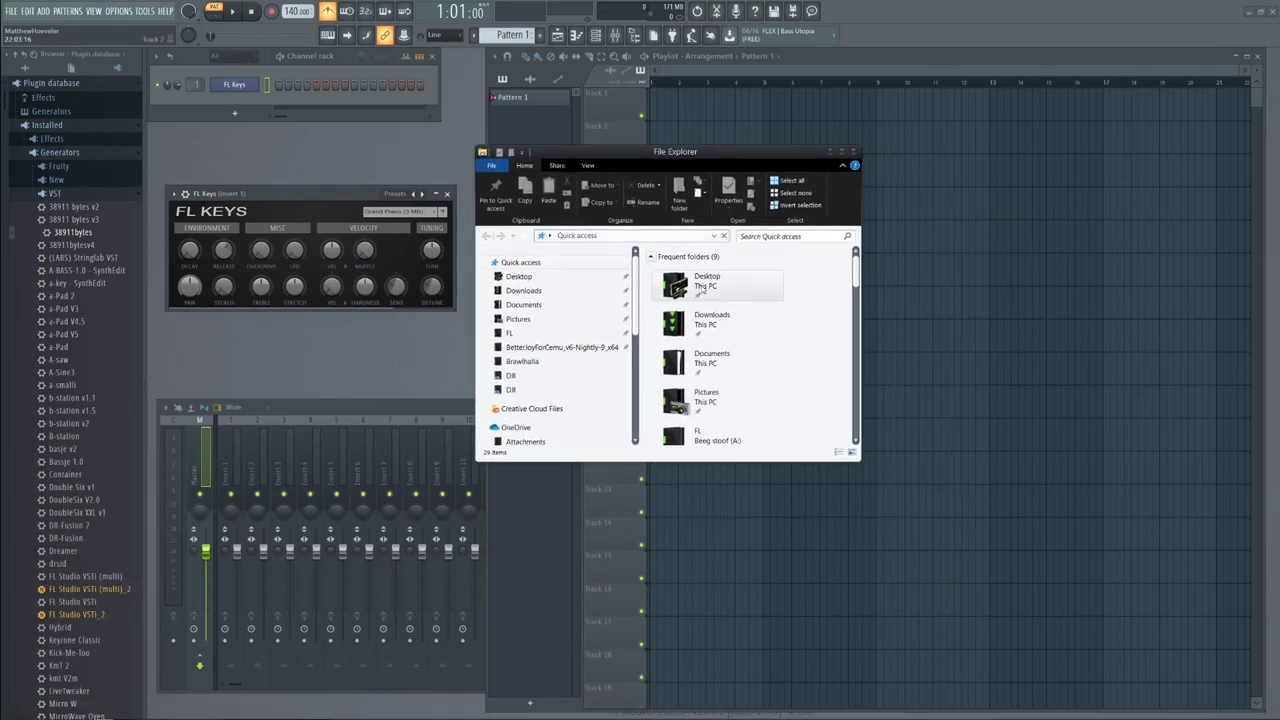
{"action": "scroll", "coordinate": [722, 329], "scroll_direction": "down", "scroll_amount": 1}
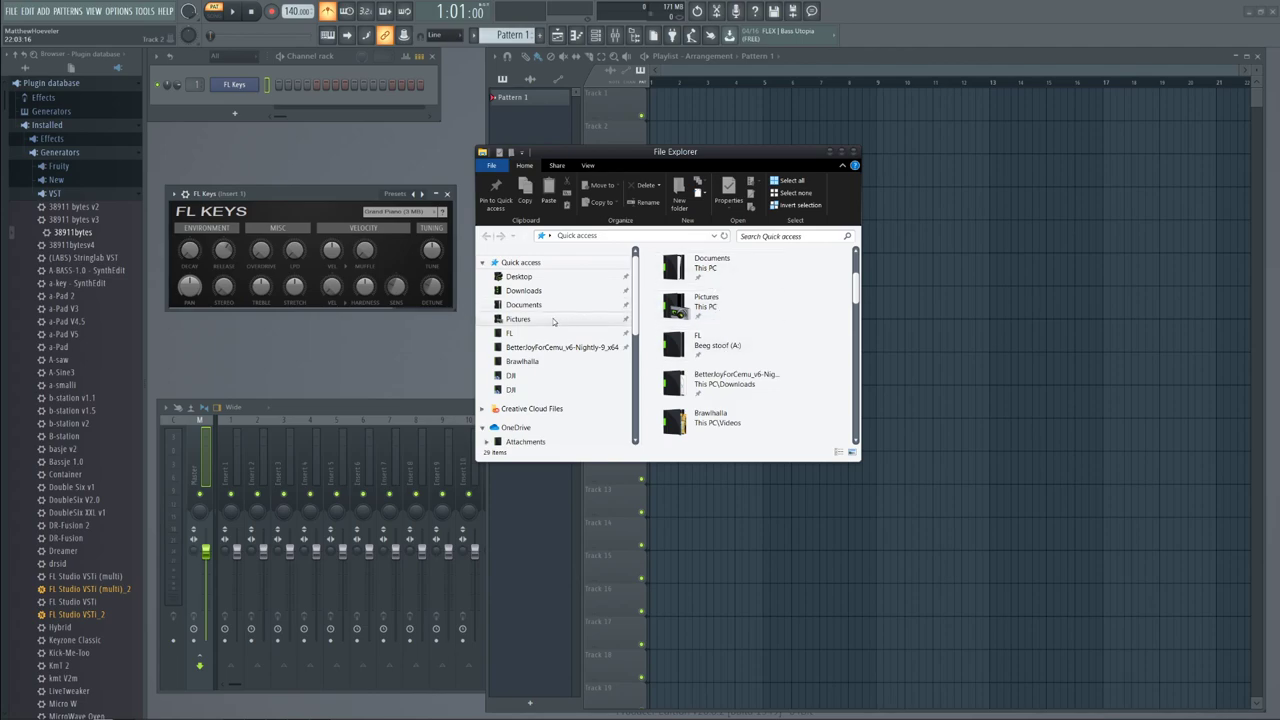
{"action": "left_click", "coordinate": [525, 290]}
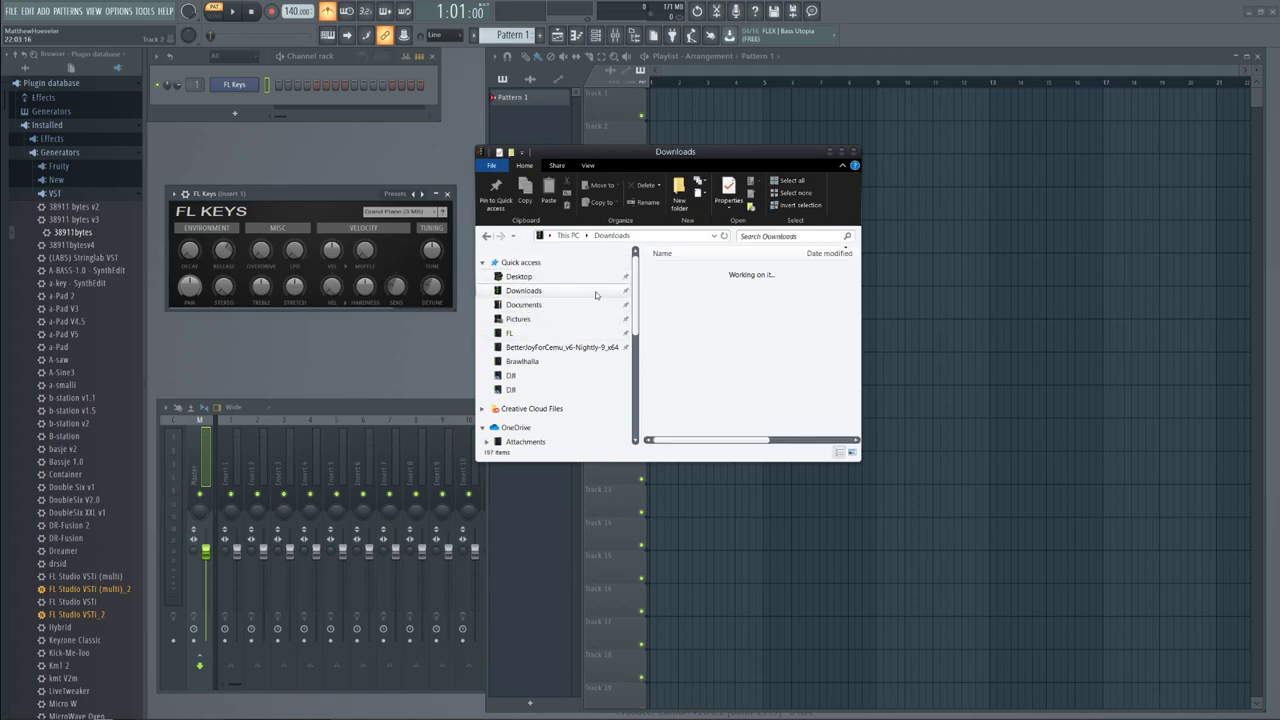
{"action": "left_click", "coordinate": [681, 304]}
{"action": "left_click_drag", "start_coordinate": [709, 153], "coordinate": [511, 146]}
{"action": "right_click", "coordinate": [485, 292]}
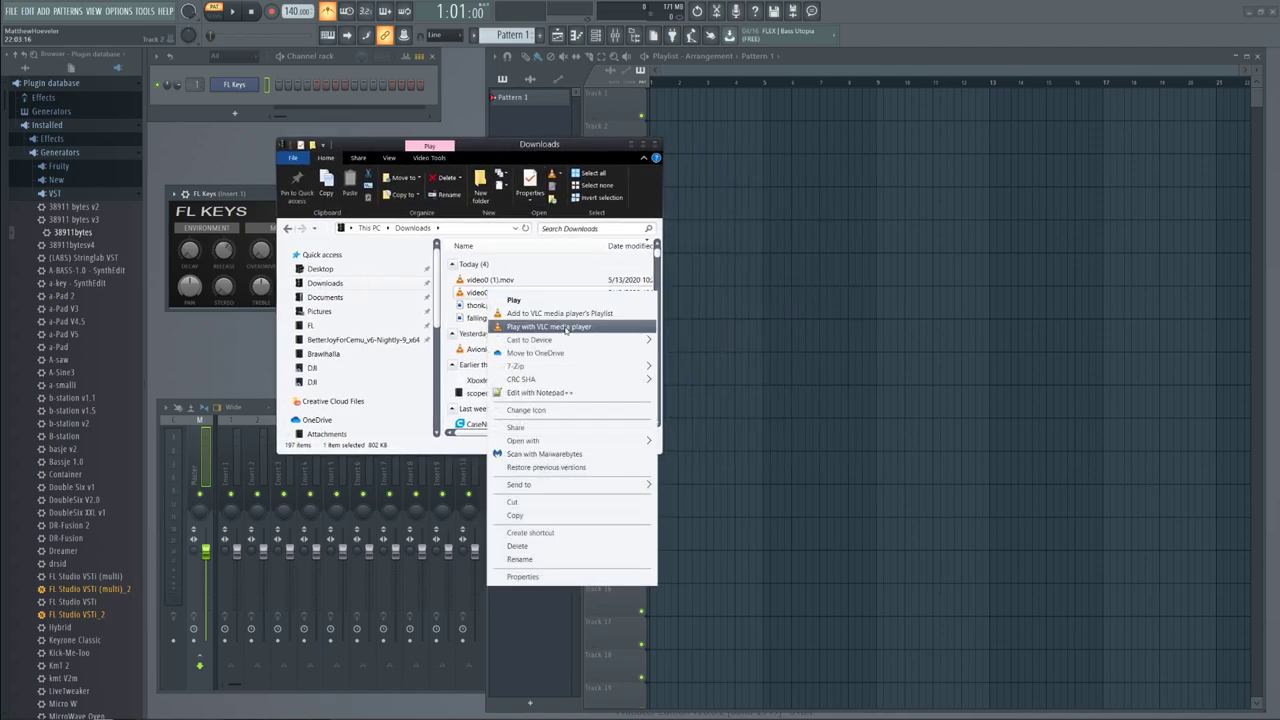
{"action": "left_click", "coordinate": [566, 327]}
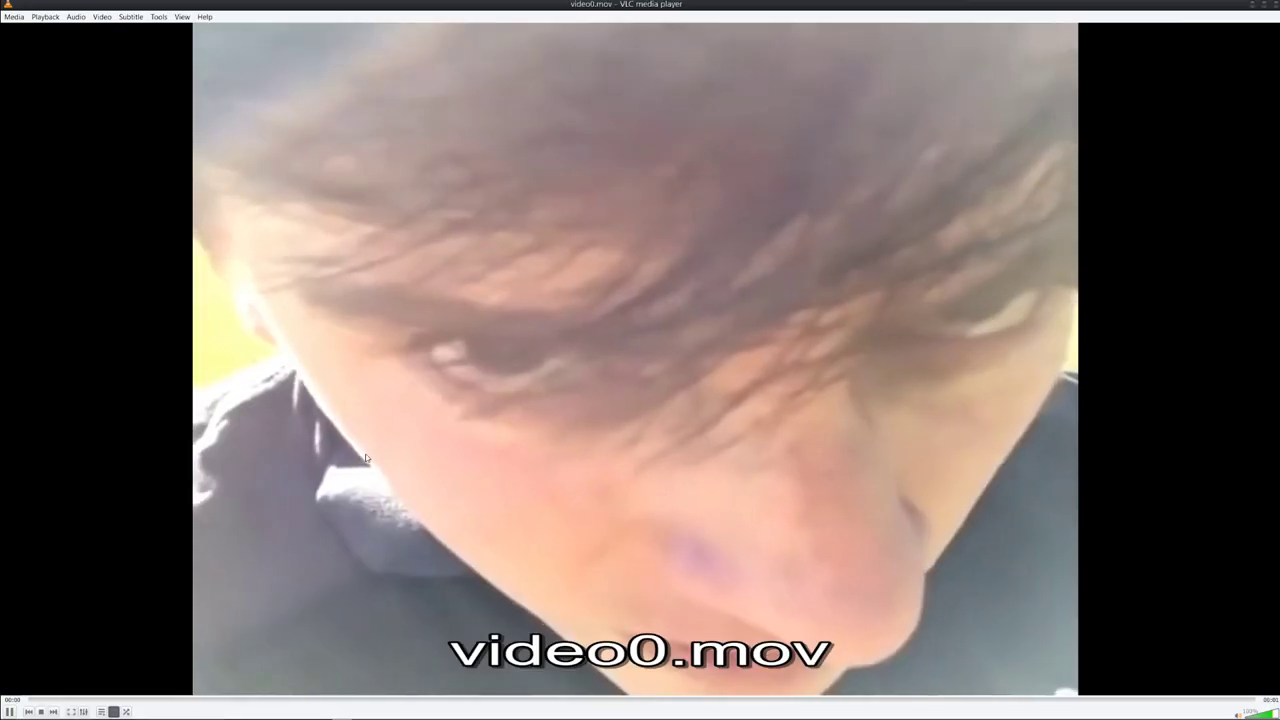
Stop the clip and reposition the VLC window over FL Studio so its playlist is accessible
{"action": "left_click", "coordinate": [41, 711]}
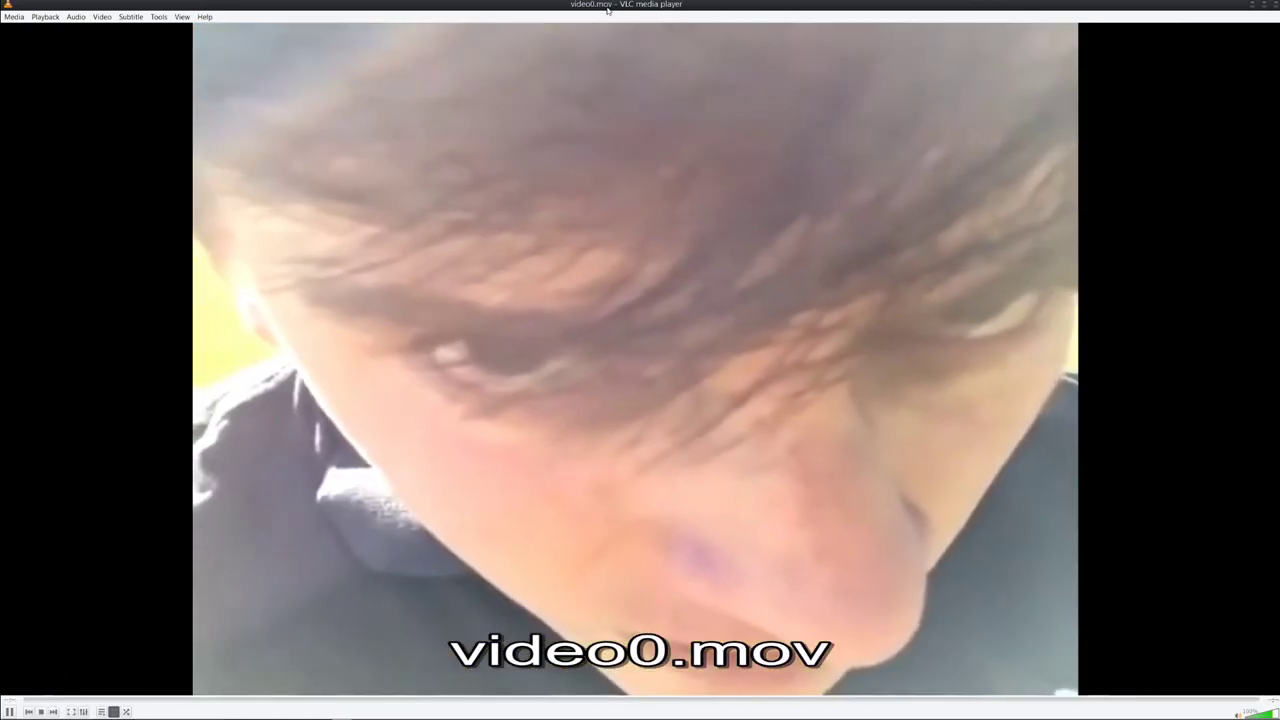
{"action": "left_click_drag", "start_coordinate": [606, 5], "coordinate": [567, 55]}
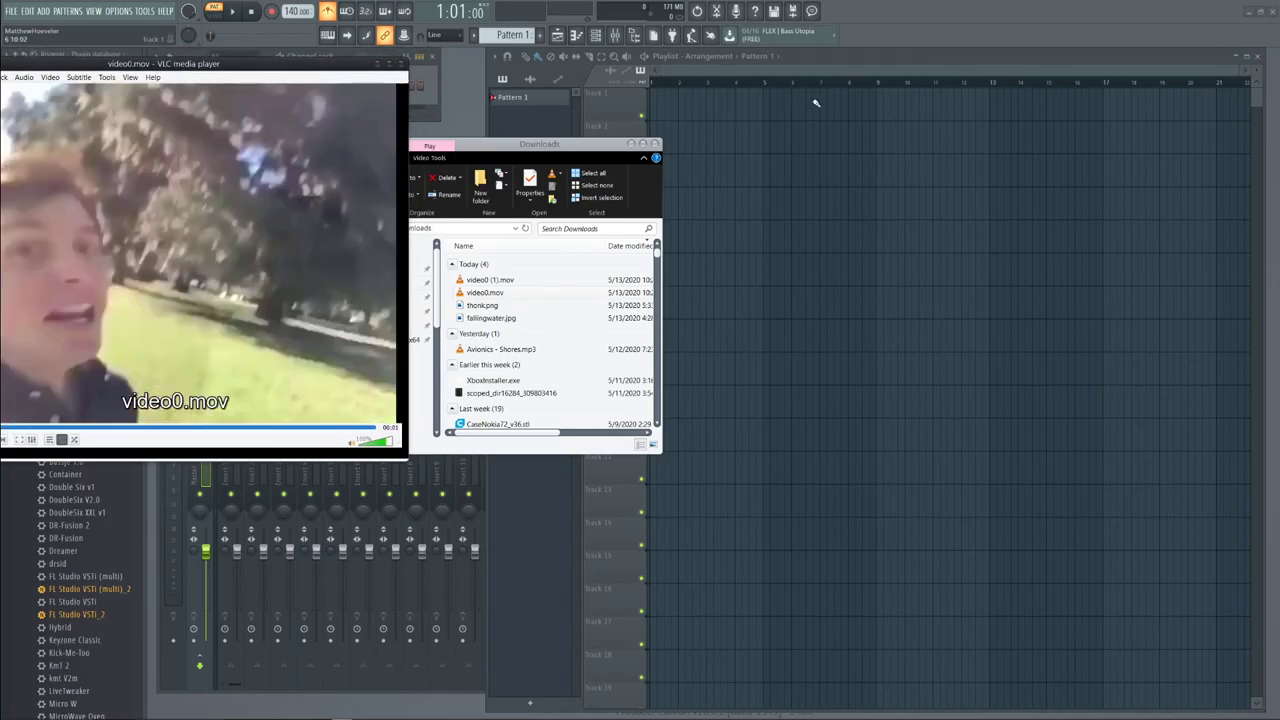
{"action": "left_click_drag", "start_coordinate": [231, 64], "coordinate": [0, 82]}
{"action": "left_click", "coordinate": [856, 16]}
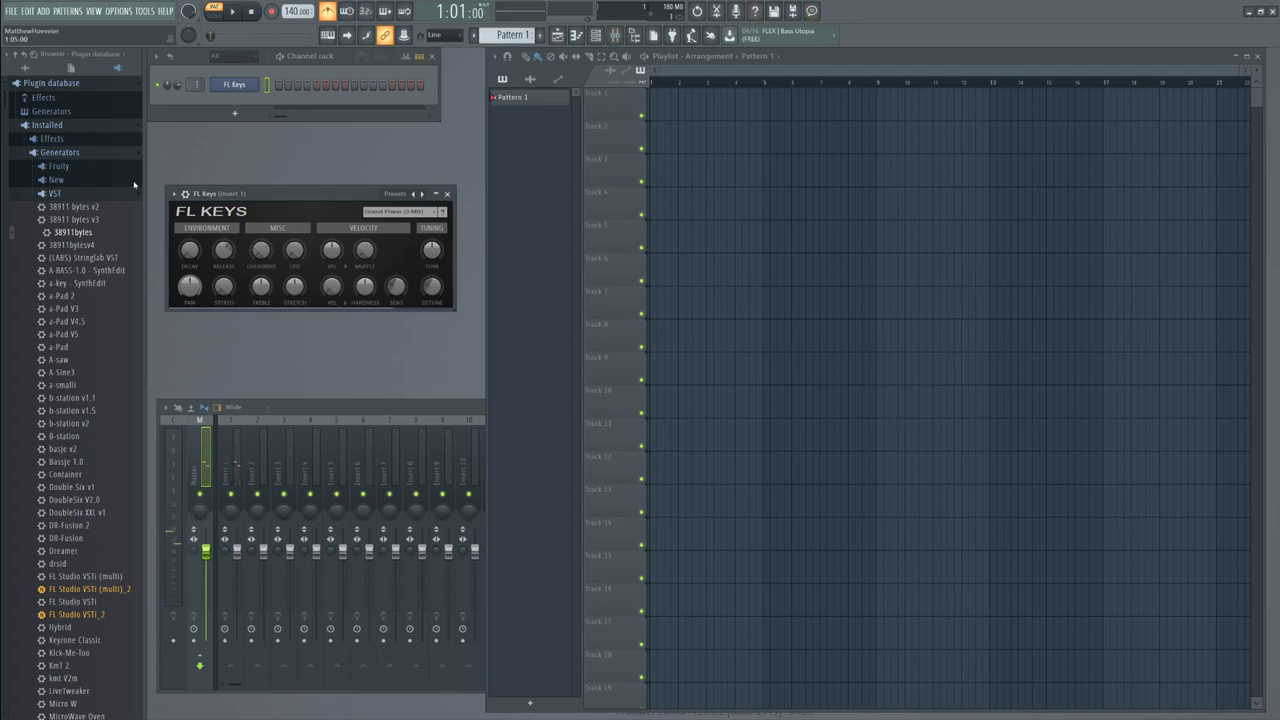
{"action": "left_click_drag", "start_coordinate": [0, 197], "coordinate": [741, 37]}
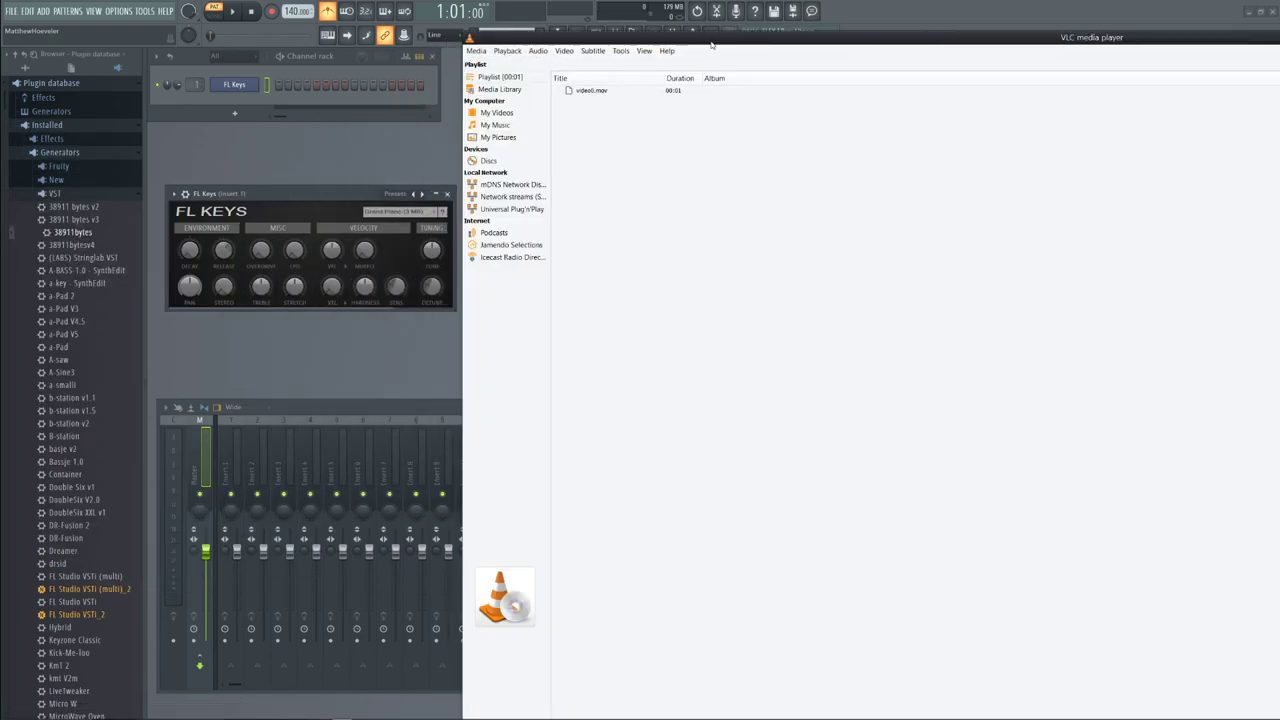
{"action": "left_click_drag", "start_coordinate": [711, 45], "coordinate": [378, 50]}
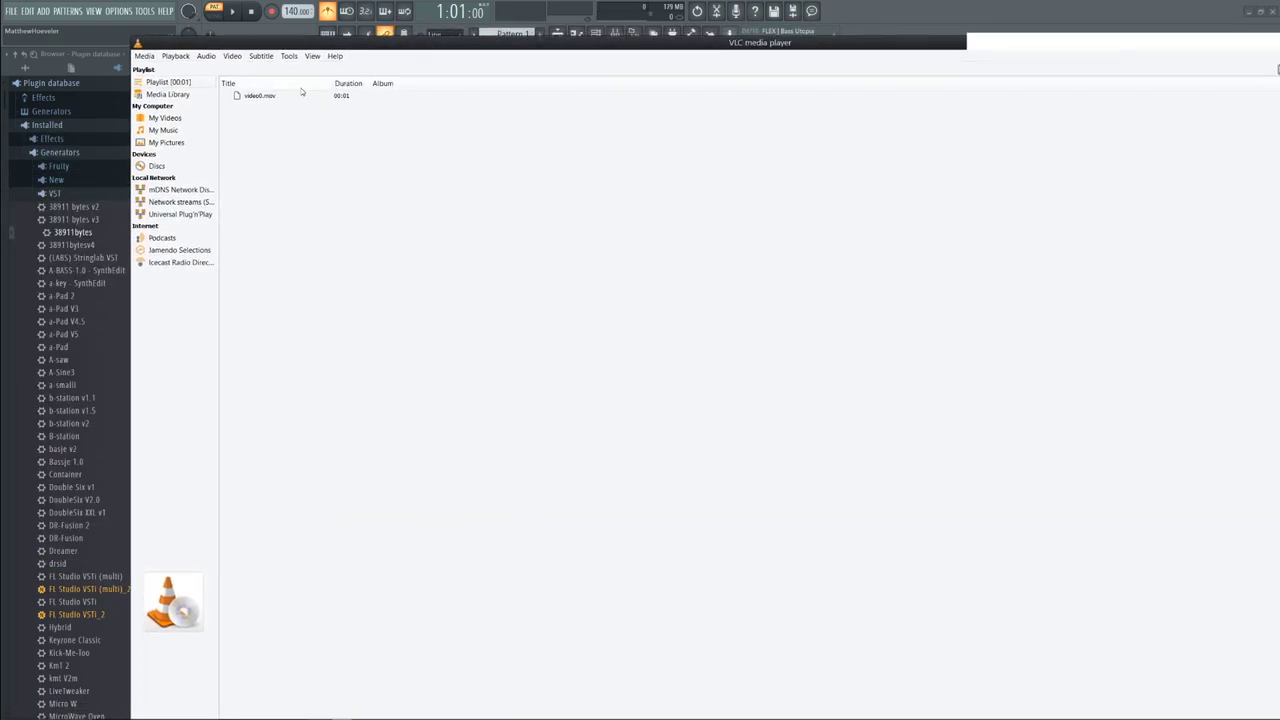
Start converting the playlist entry video0.mov with an MP3 audio profile
{"action": "right_click", "coordinate": [279, 96]}
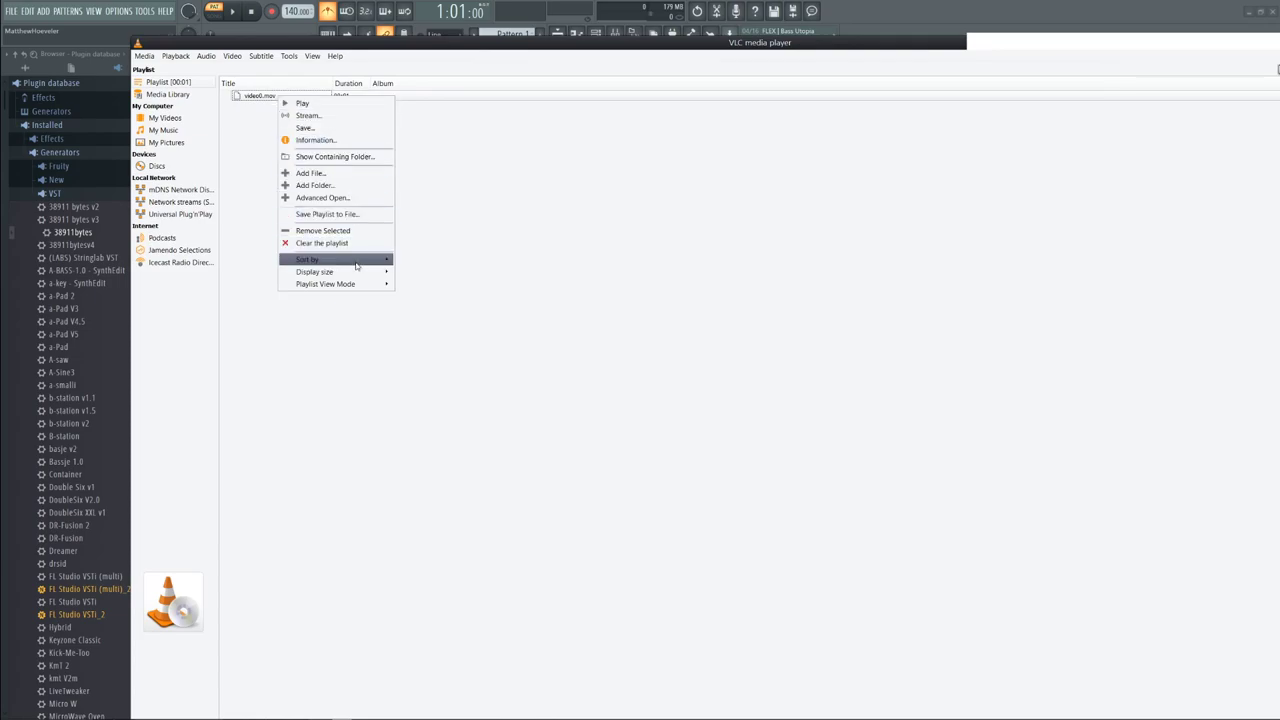
{"action": "left_click", "coordinate": [305, 128]}
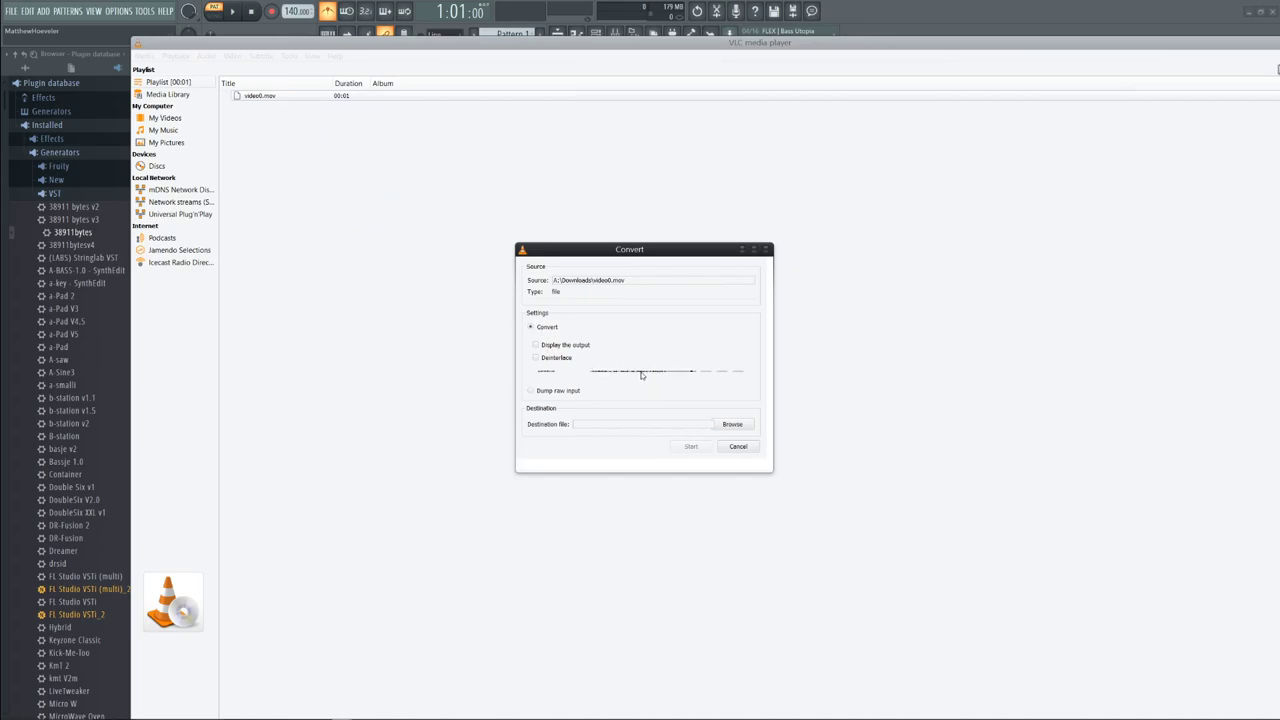
{"action": "left_click", "coordinate": [644, 375]}
{"action": "scroll", "coordinate": [648, 400], "scroll_direction": "down", "scroll_amount": 1}
{"action": "left_click", "coordinate": [644, 430]}
Set the conversion's destination to an MP3 file in the DJI videos folder, with a name beginning "BE is in the key of"
{"action": "left_click", "coordinate": [732, 425]}
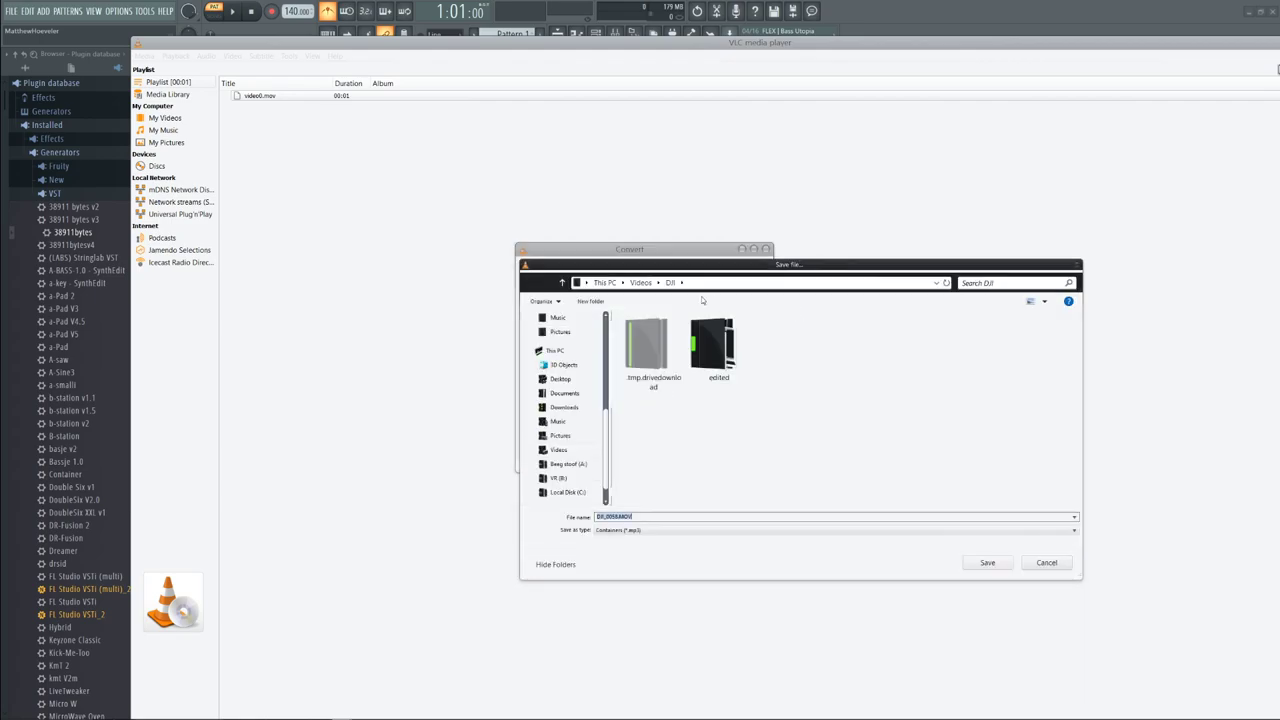
{"action": "type", "text": "BE"}
{"action": "key", "text": "Return"}
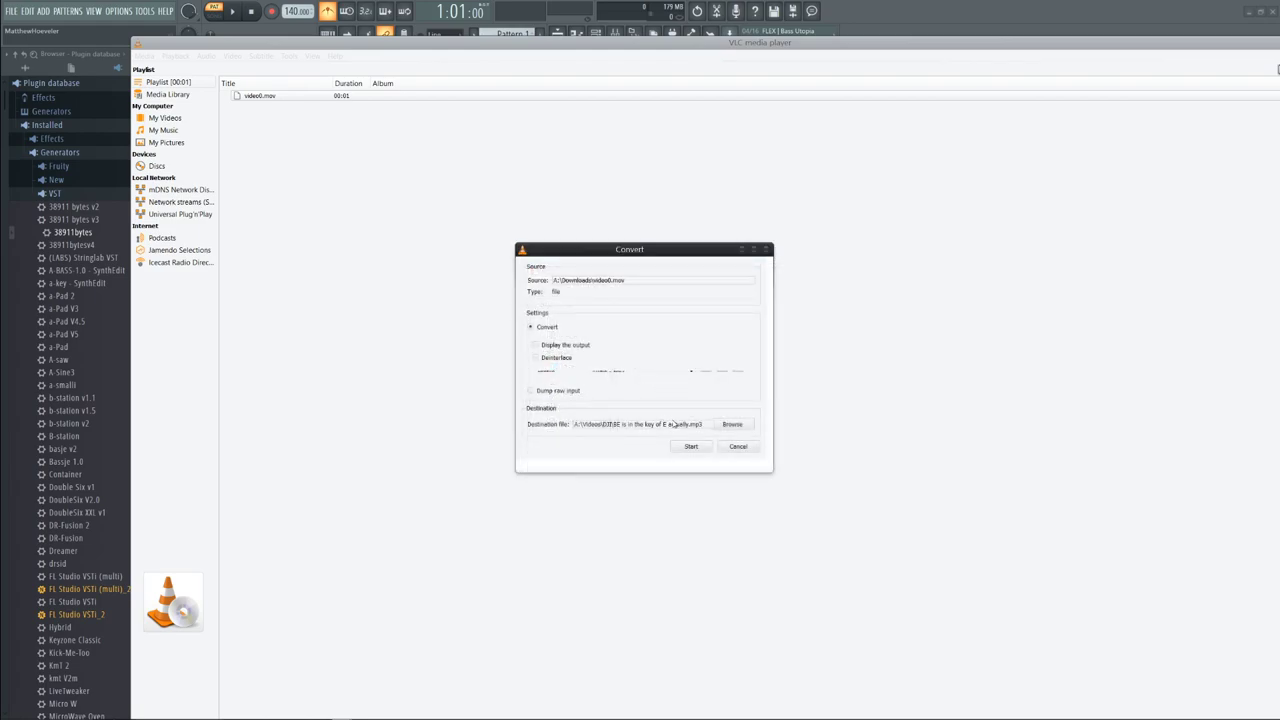
Set the destination to "BE is in E" in the Music folder and start the MP3 conversion
{"action": "left_click", "coordinate": [732, 424]}
{"action": "left_click", "coordinate": [638, 283]}
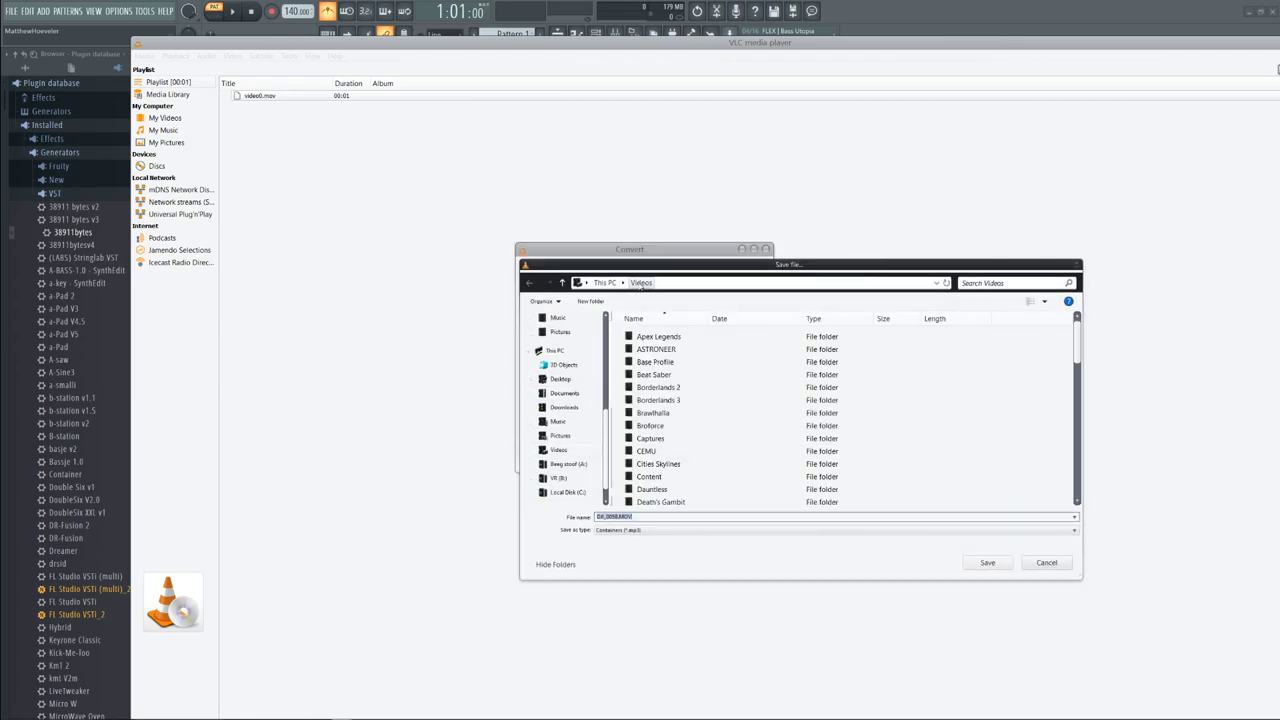
{"action": "left_click", "coordinate": [605, 283]}
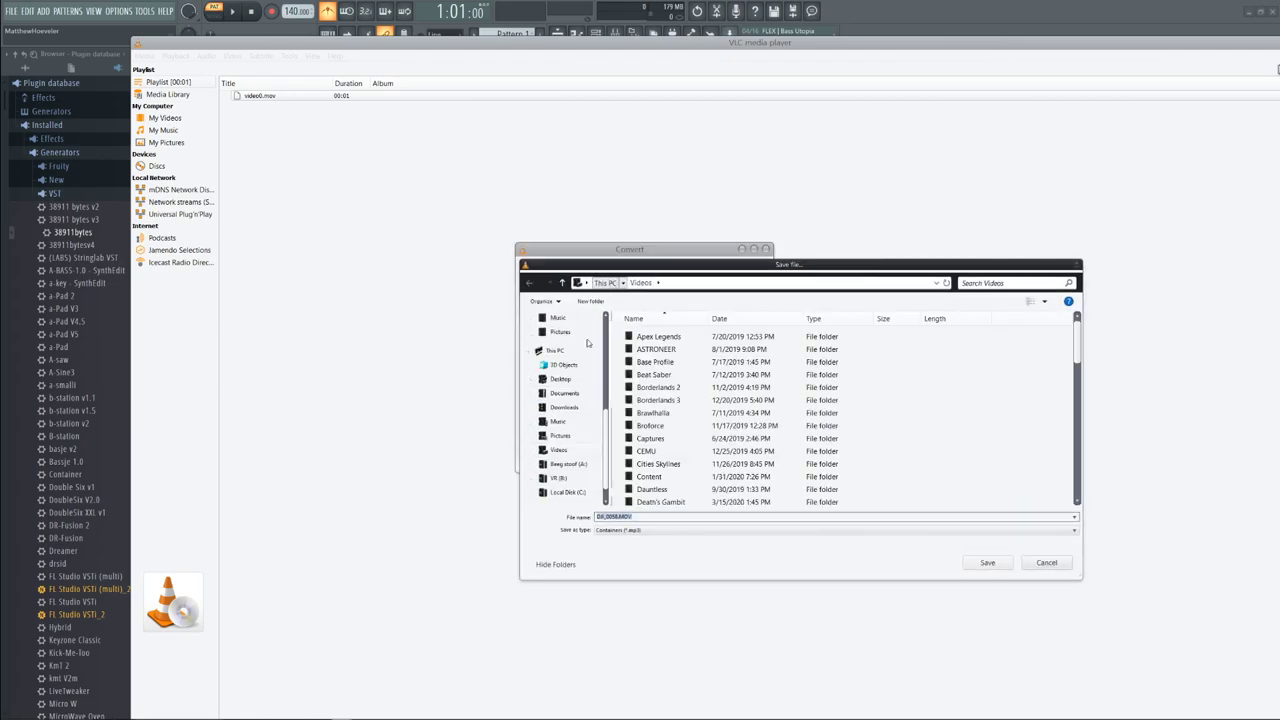
{"action": "left_click", "coordinate": [574, 427]}
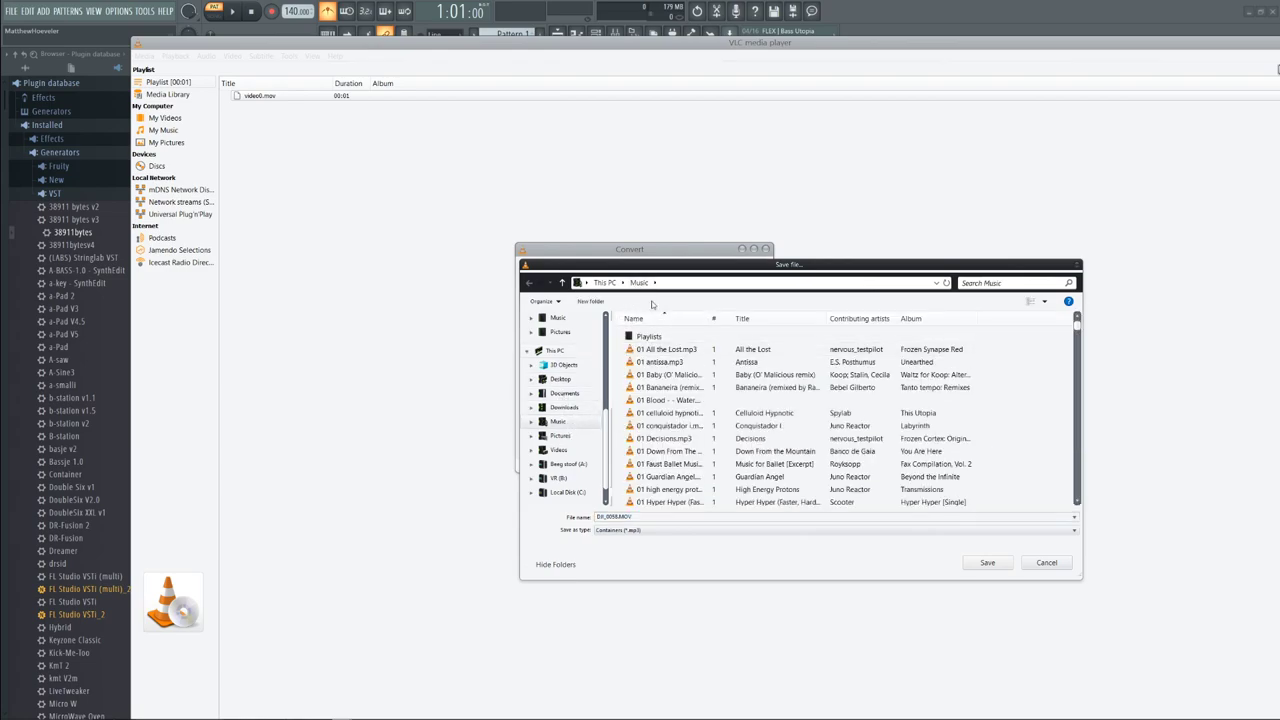
{"action": "left_click_drag", "start_coordinate": [645, 517], "coordinate": [581, 523]}
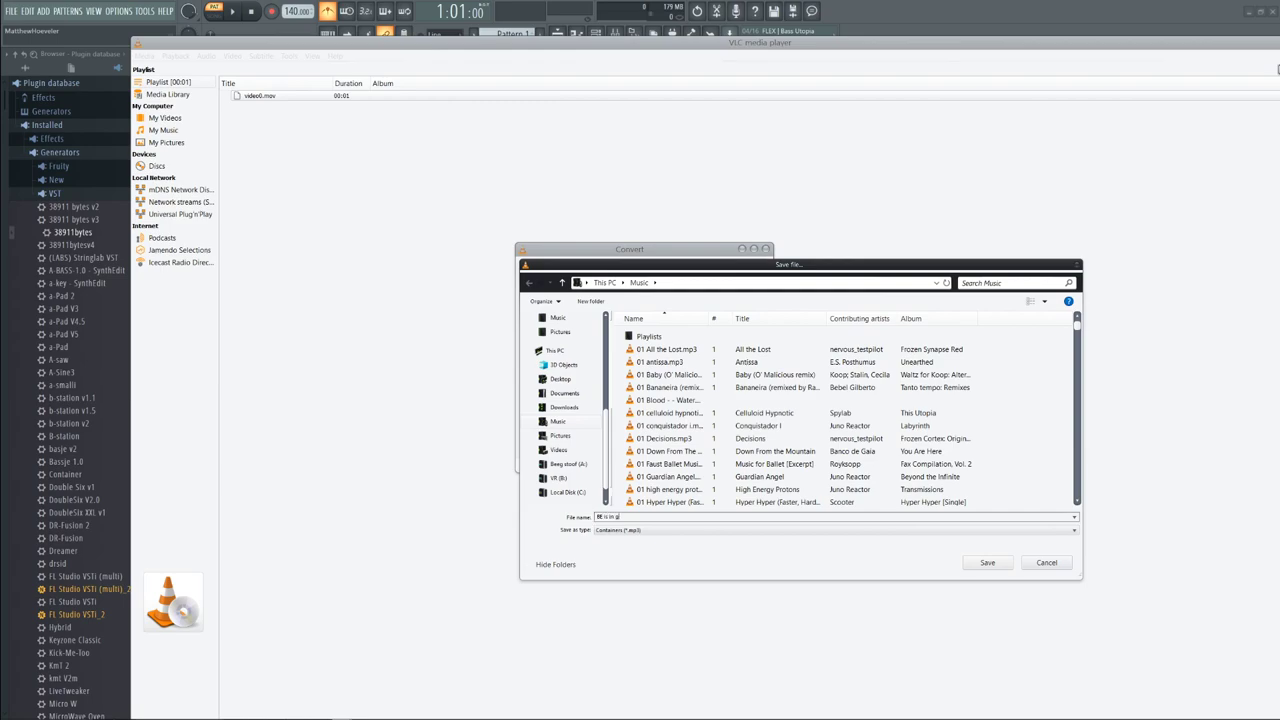
{"action": "type", "text": "BE is in E"}
{"action": "left_click", "coordinate": [987, 563]}
{"action": "left_click", "coordinate": [689, 448]}
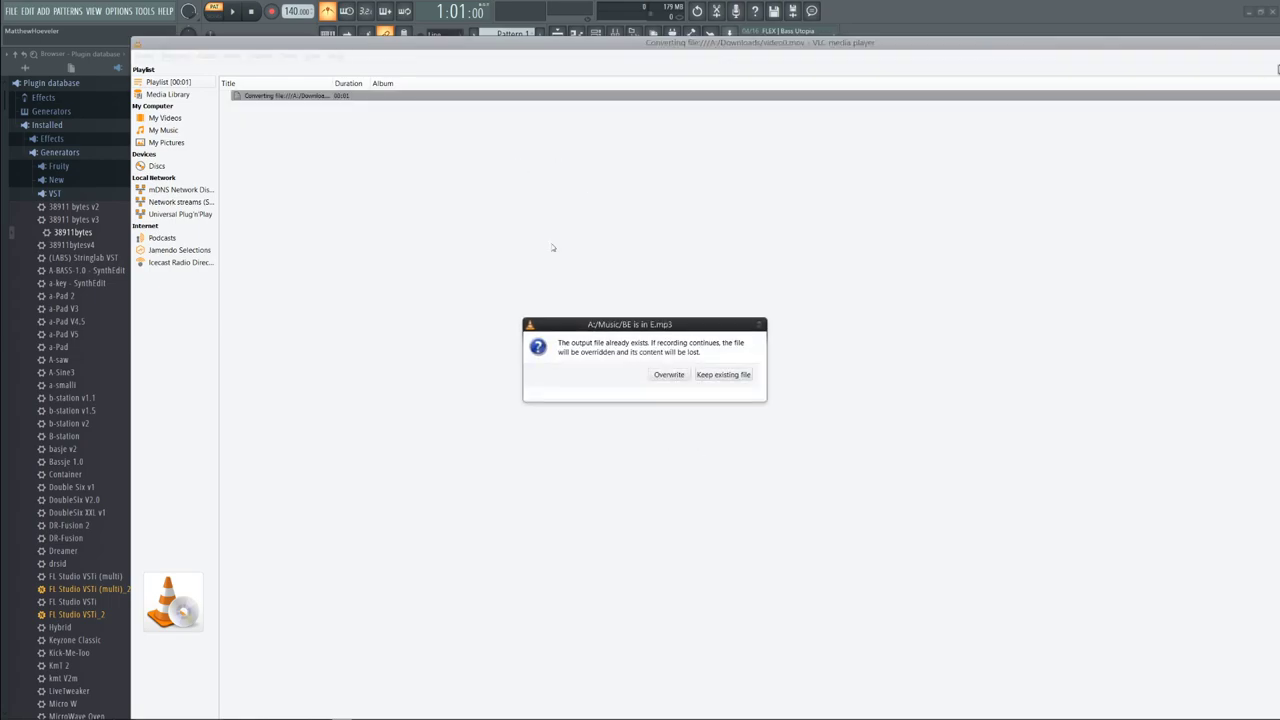
Try to overwrite the existing output file BE is in E.mp3, and return to FL Studio
{"action": "left_click", "coordinate": [683, 375]}
{"action": "left_click", "coordinate": [761, 326]}
{"action": "left_click", "coordinate": [760, 325]}
{"action": "left_click", "coordinate": [681, 375]}
{"action": "key", "text": "alt+F3"}
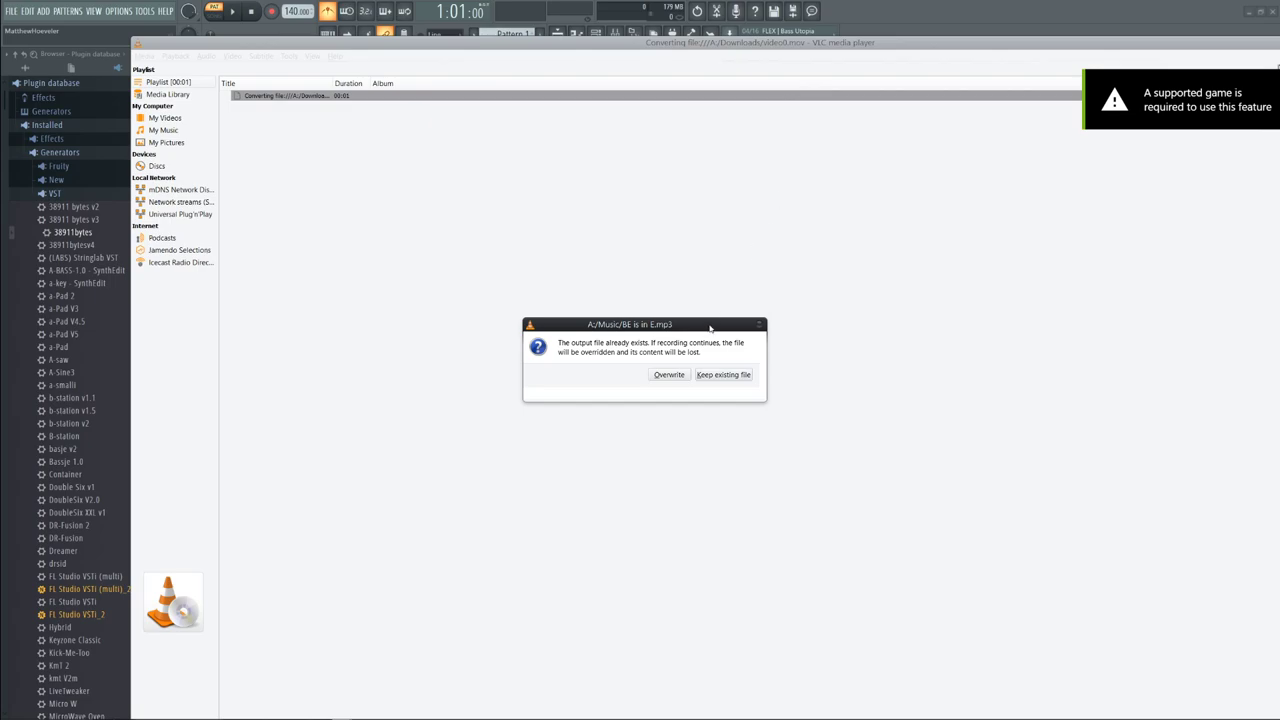
{"action": "left_click", "coordinate": [871, 30]}
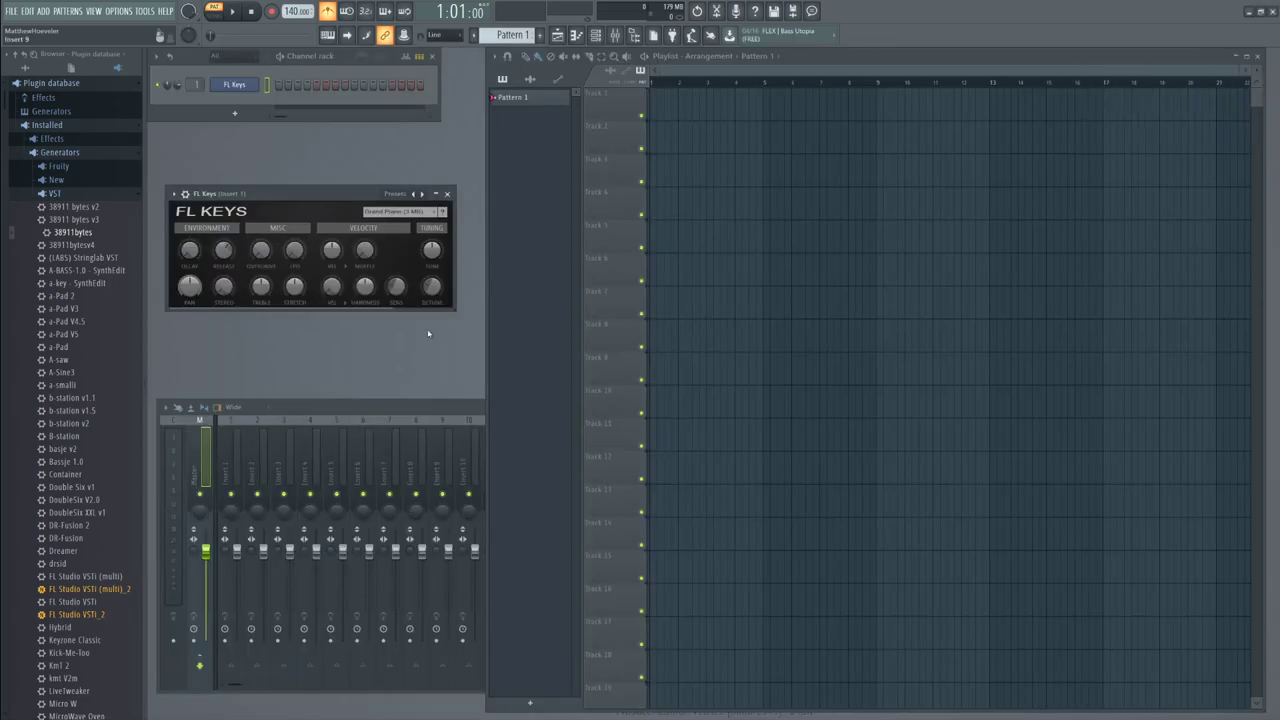
Add a DirectWave sampler channel to the channel rack
{"action": "left_click", "coordinate": [235, 114]}
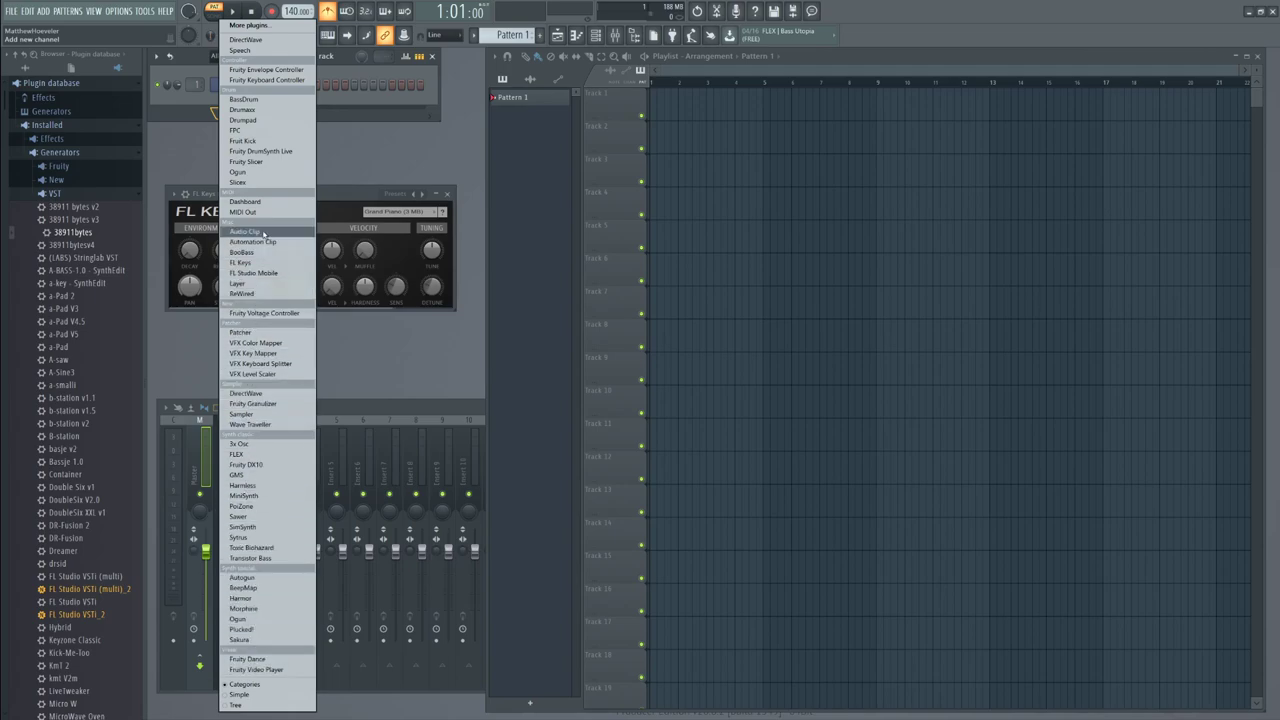
{"action": "left_click", "coordinate": [189, 145]}
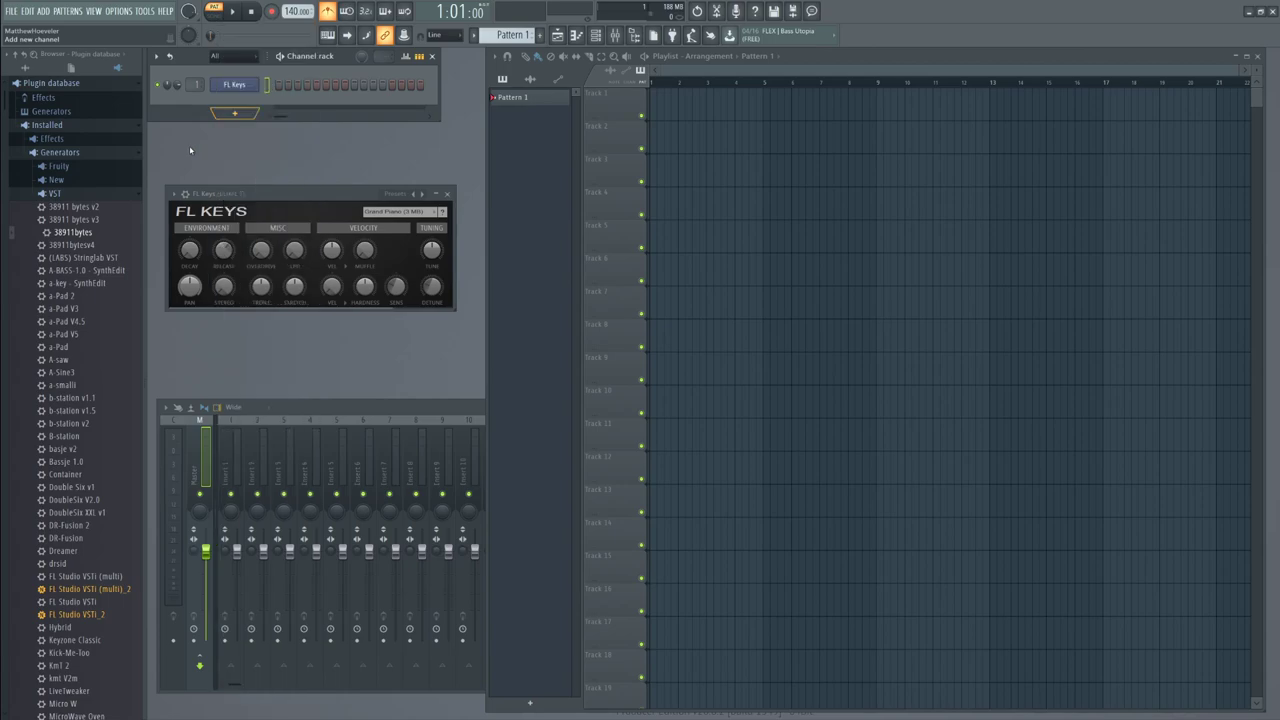
{"action": "right_click", "coordinate": [233, 114]}
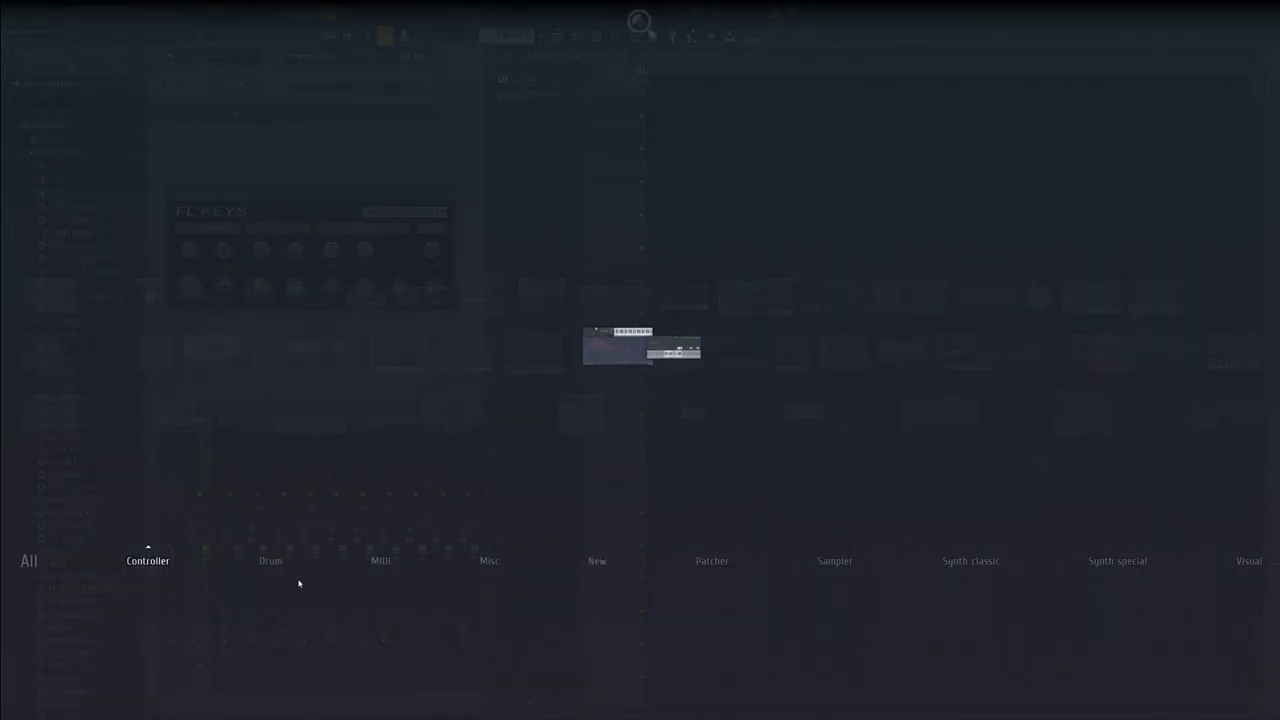
{"action": "mouse_move", "coordinate": [834, 561]}
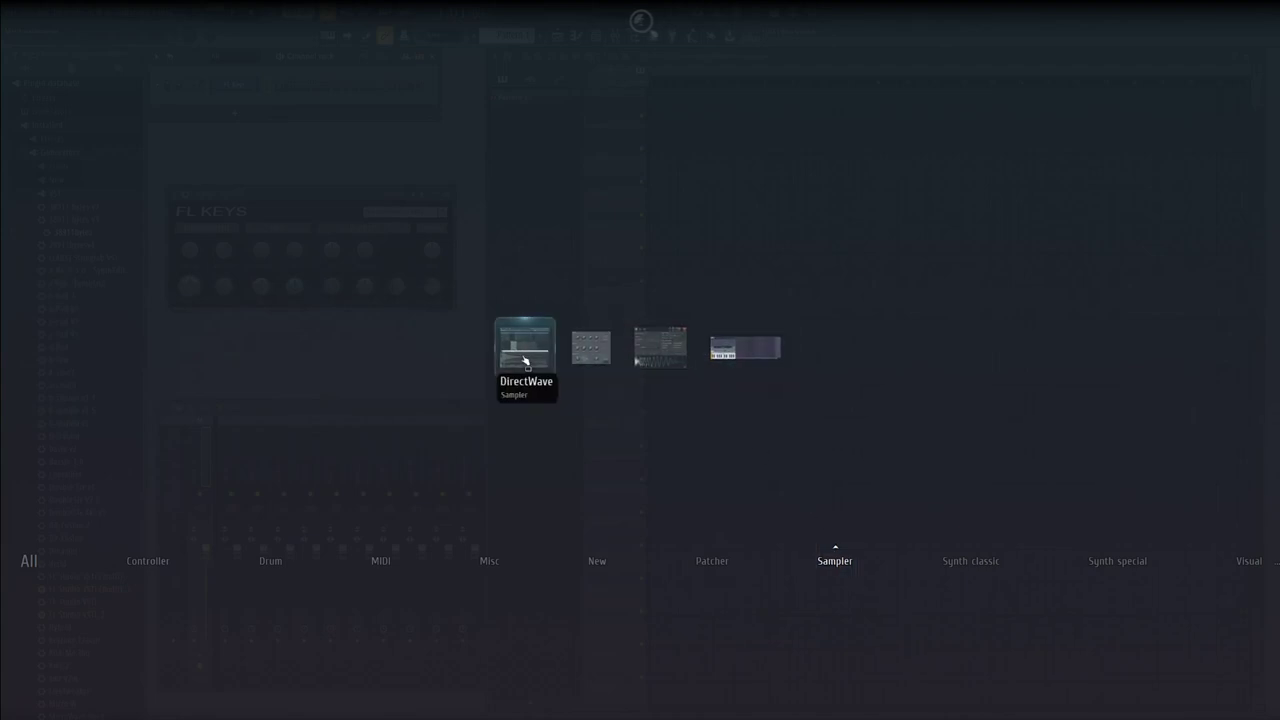
{"action": "left_click_drag", "start_coordinate": [528, 345], "coordinate": [235, 107]}
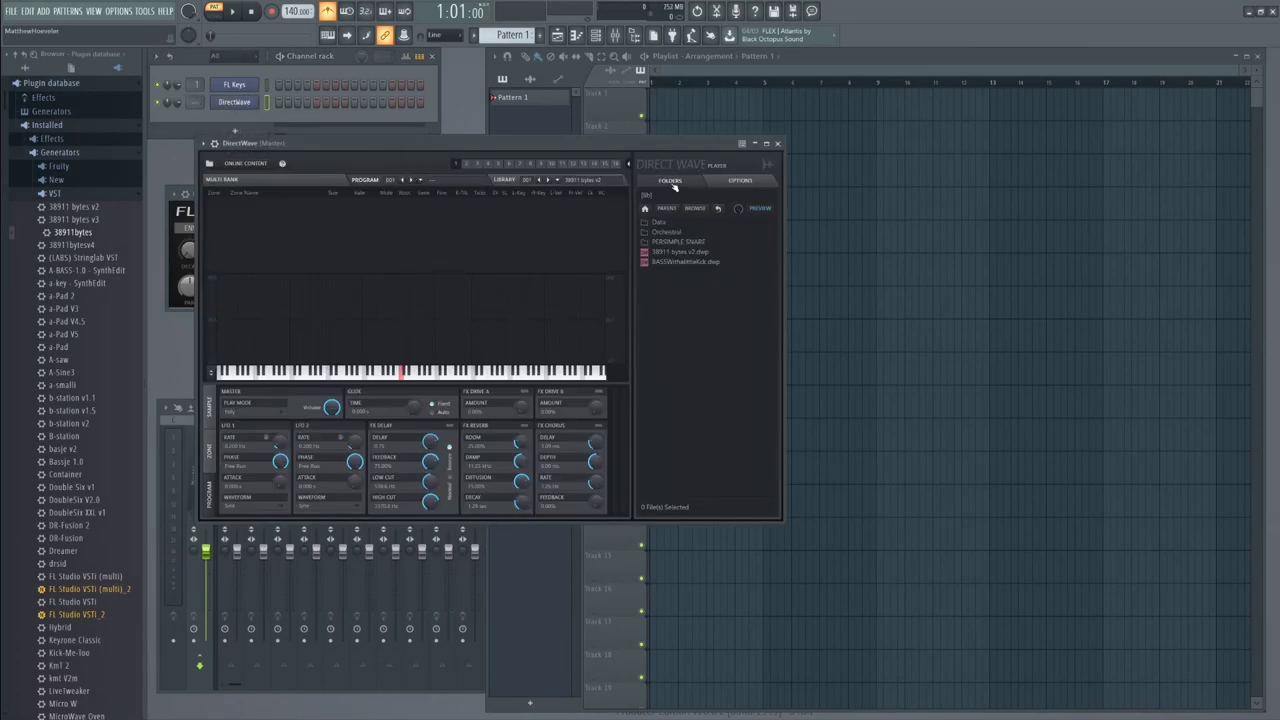
Switch to File Explorer and search the Music folder under This PC for "BE"
{"action": "key", "text": "alt+Tab"}
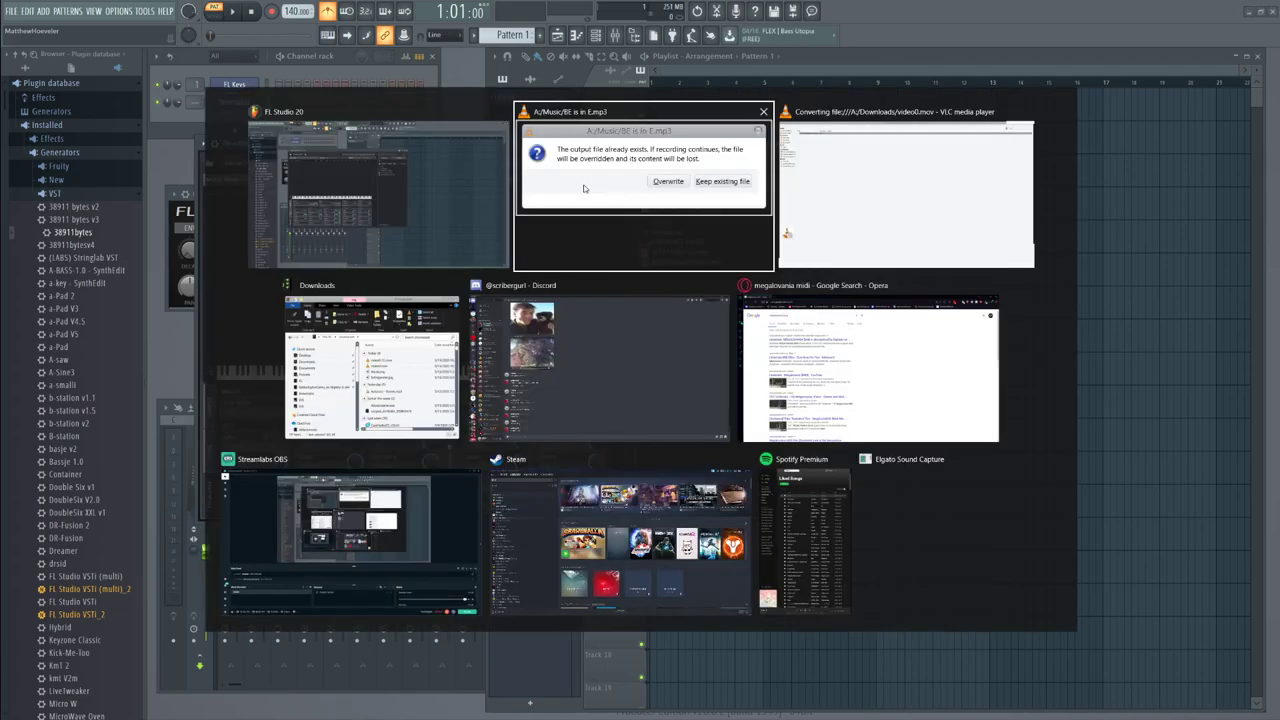
{"action": "left_click", "coordinate": [360, 349]}
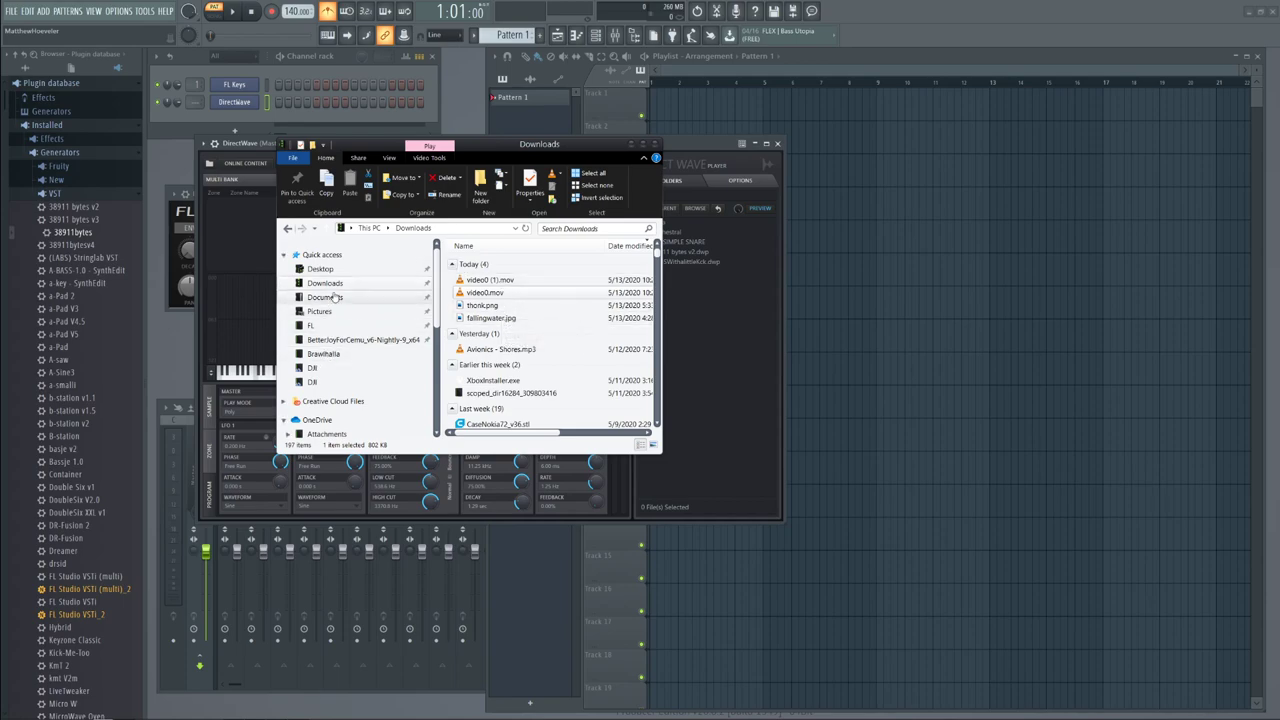
{"action": "scroll", "coordinate": [350, 370], "scroll_direction": "down", "scroll_amount": 2}
{"action": "left_click", "coordinate": [318, 397]}
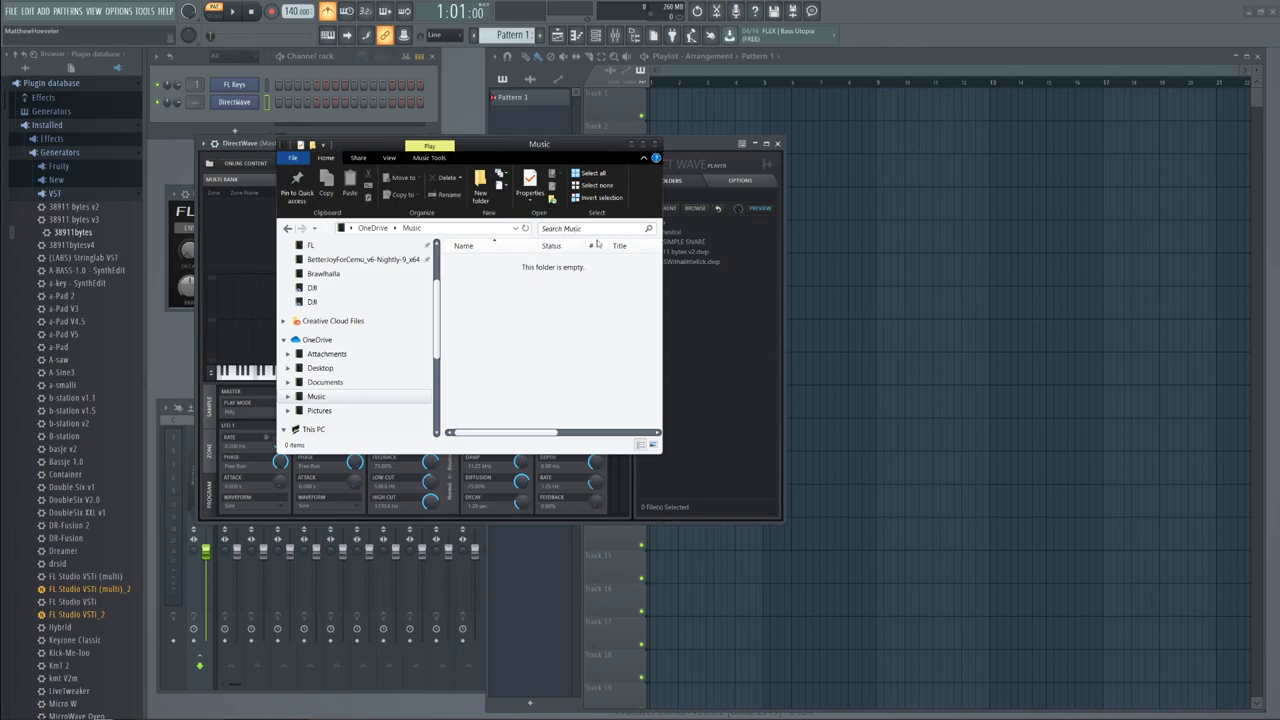
{"action": "left_click_drag", "start_coordinate": [656, 448], "coordinate": [964, 551]}
{"action": "scroll", "coordinate": [347, 457], "scroll_direction": "down", "scroll_amount": 1}
{"action": "scroll", "coordinate": [347, 457], "scroll_direction": "down", "scroll_amount": 2}
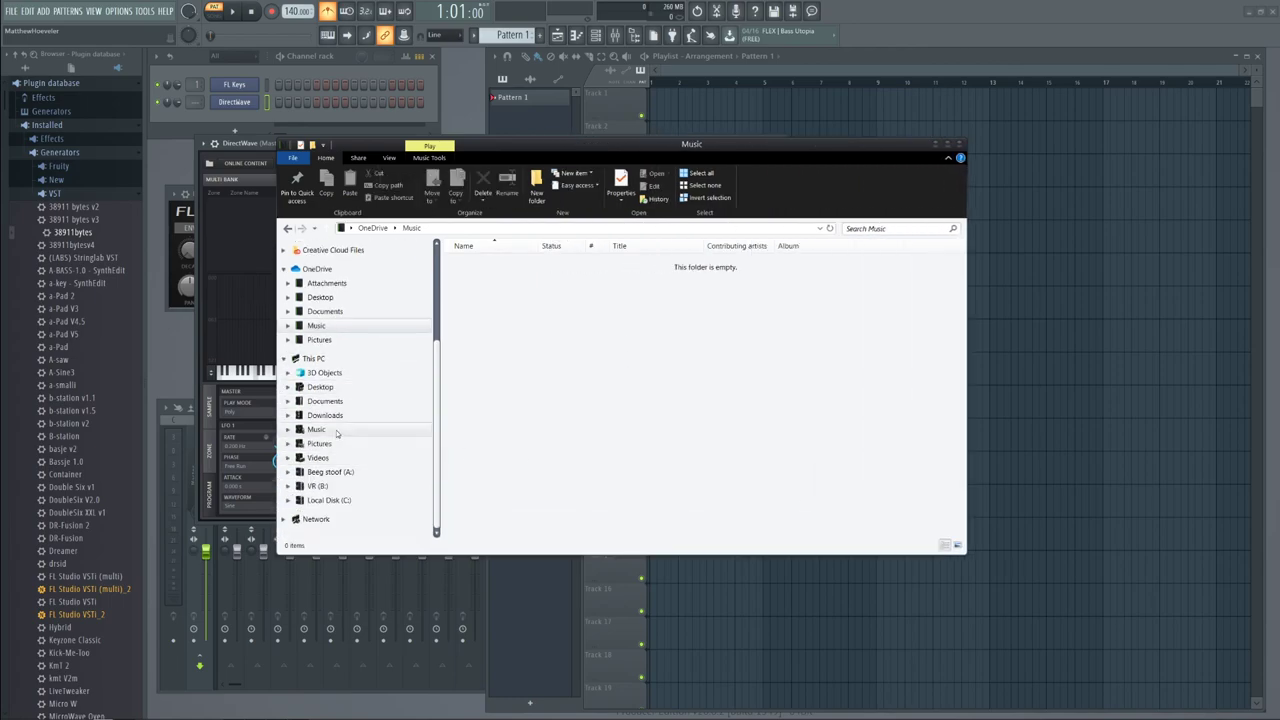
{"action": "left_click", "coordinate": [316, 429]}
{"action": "left_click", "coordinate": [907, 229]}
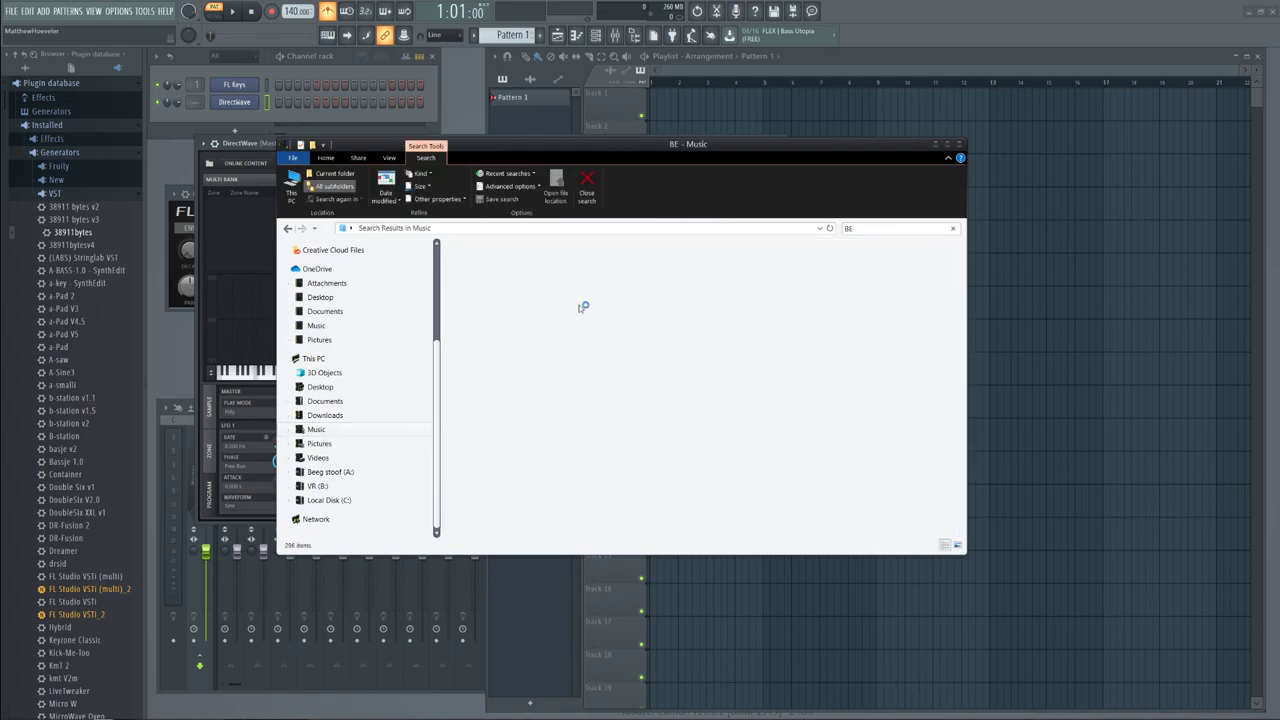
Try to load BE is in E.mp3 from the search results into DirectWave's zone area
{"action": "left_click_drag", "start_coordinate": [662, 148], "coordinate": [1072, 201]}
{"action": "left_click_drag", "start_coordinate": [927, 314], "coordinate": [569, 333]}
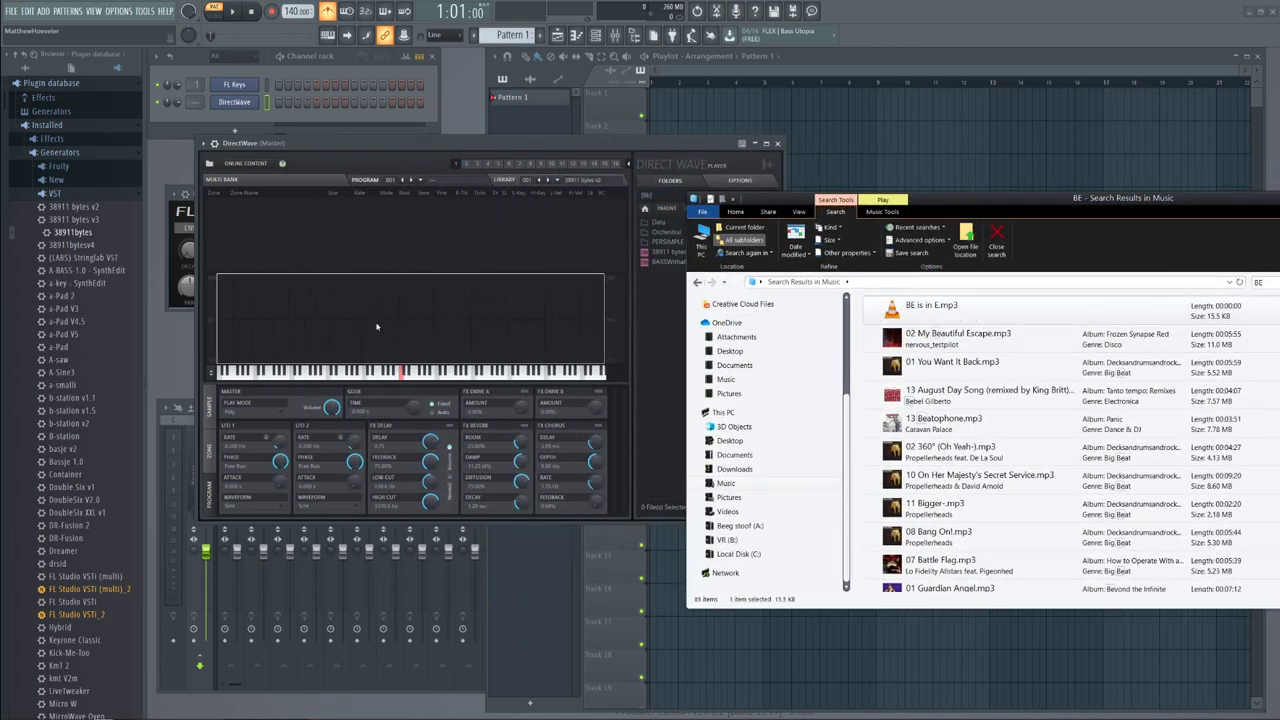
{"action": "left_click_drag", "start_coordinate": [1036, 204], "coordinate": [965, 205]}
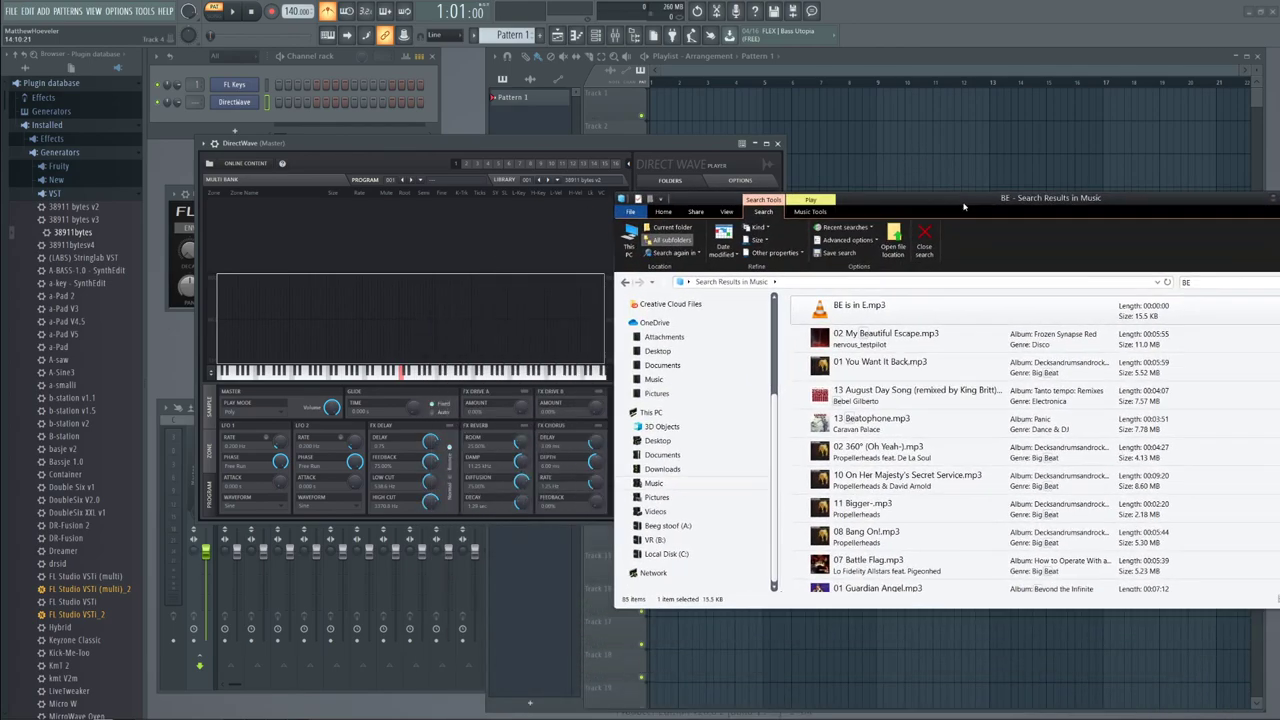
{"action": "left_click", "coordinate": [610, 144]}
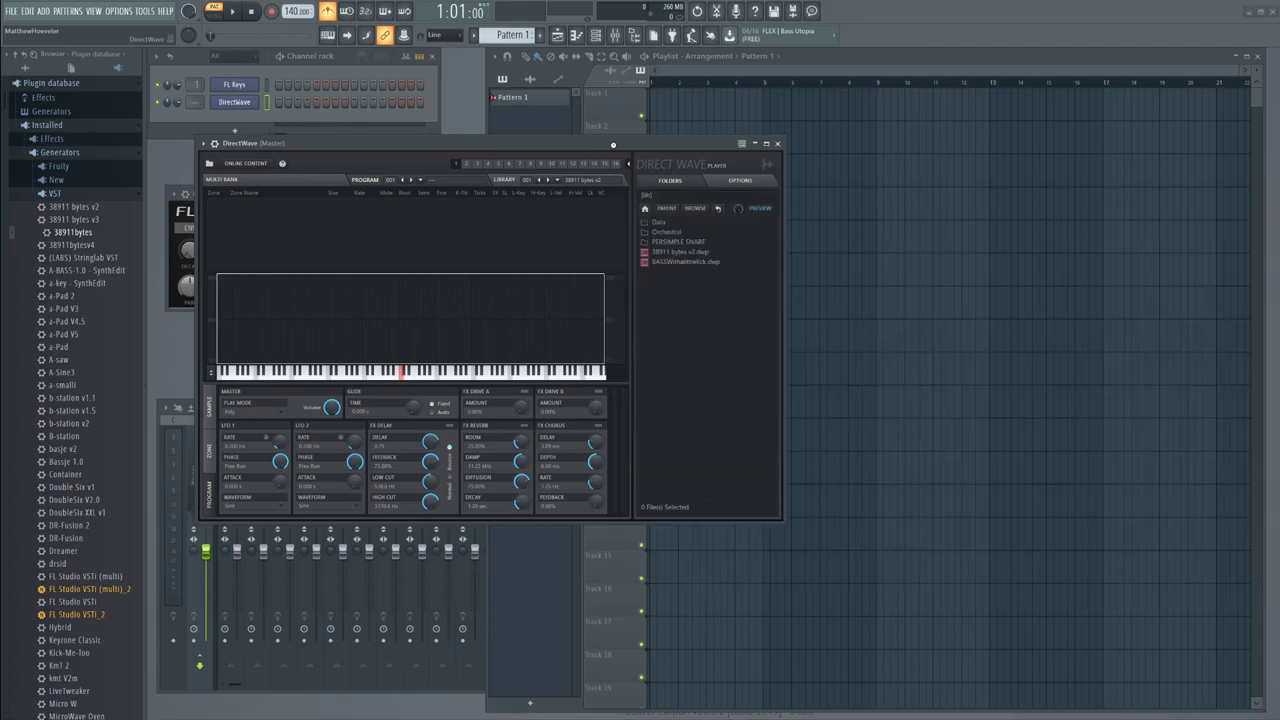
{"action": "key", "text": "alt+Tab"}
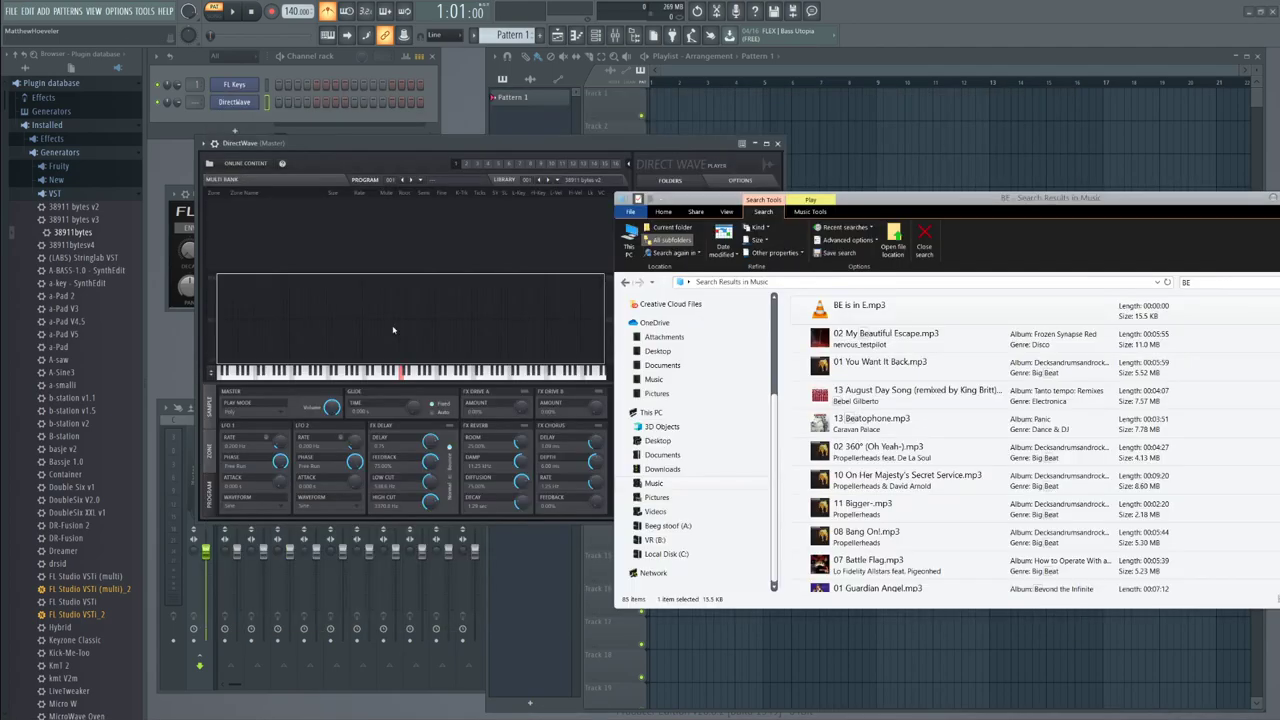
{"action": "left_click_drag", "start_coordinate": [876, 314], "coordinate": [550, 321]}
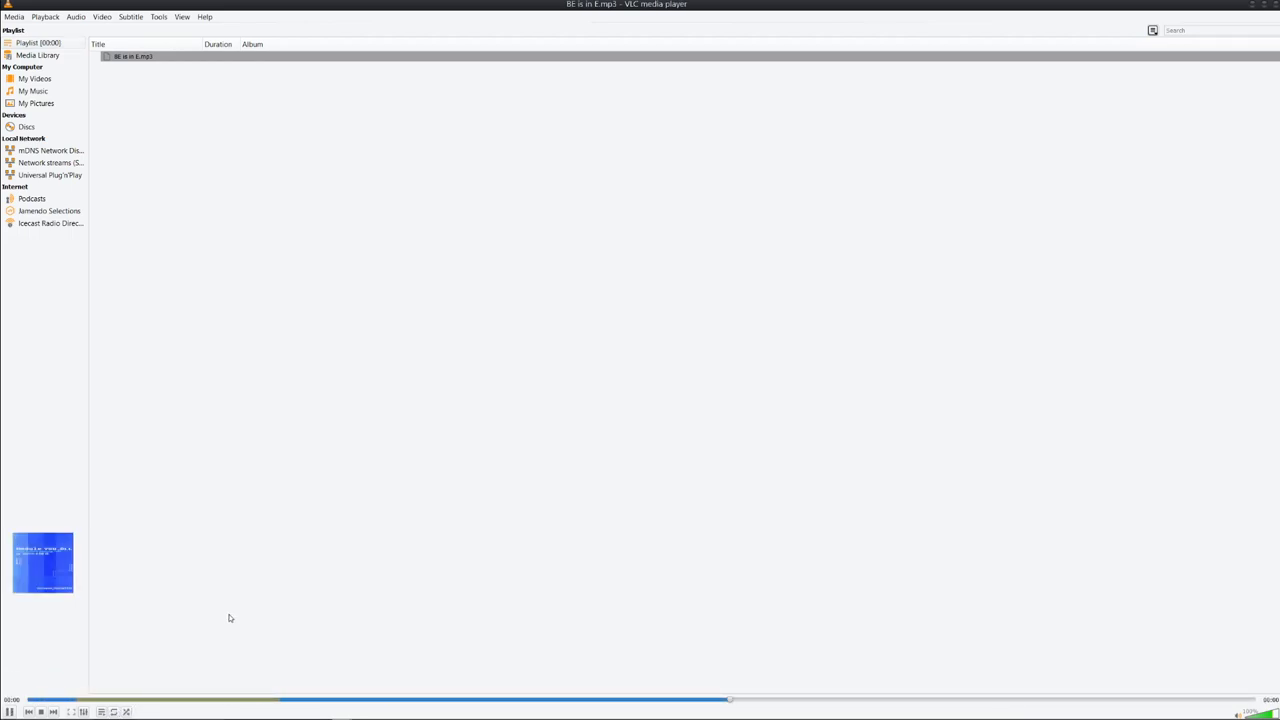
{"action": "left_click", "coordinate": [1274, 5]}
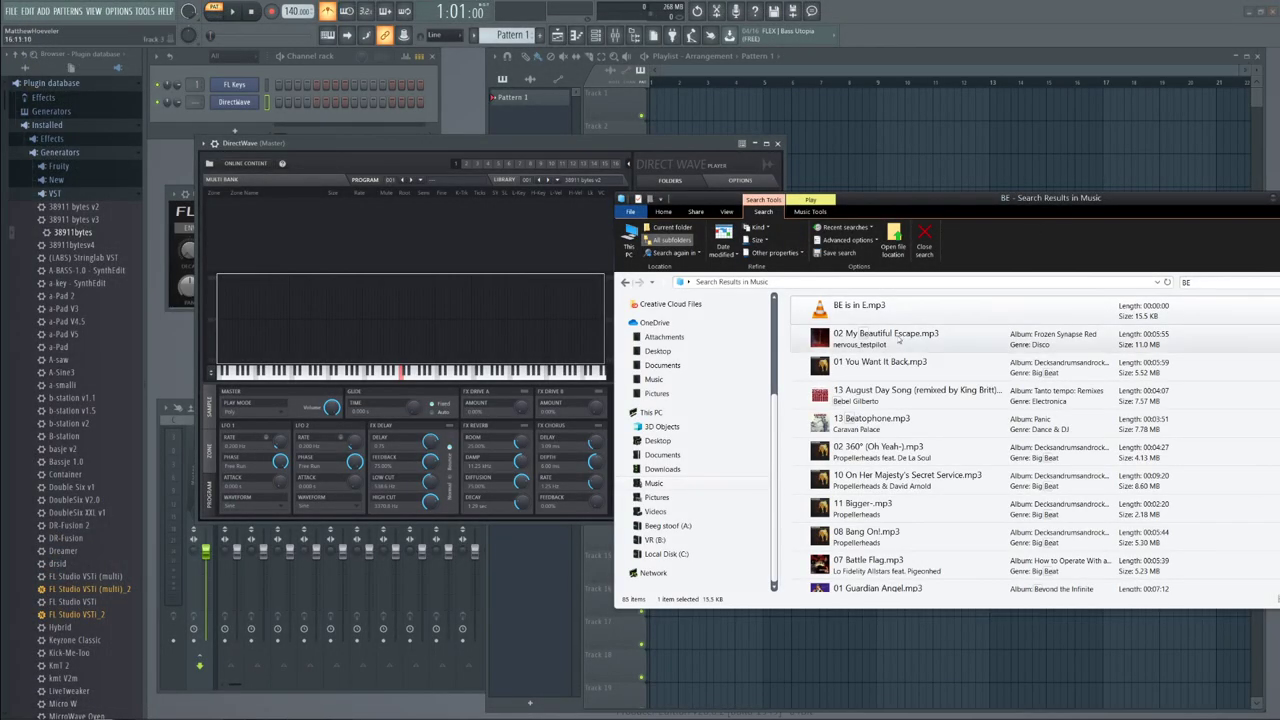
Import BE is in E.mp3 from the Music search results into the FL Studio project as an audio clip
{"action": "left_click", "coordinate": [241, 128]}
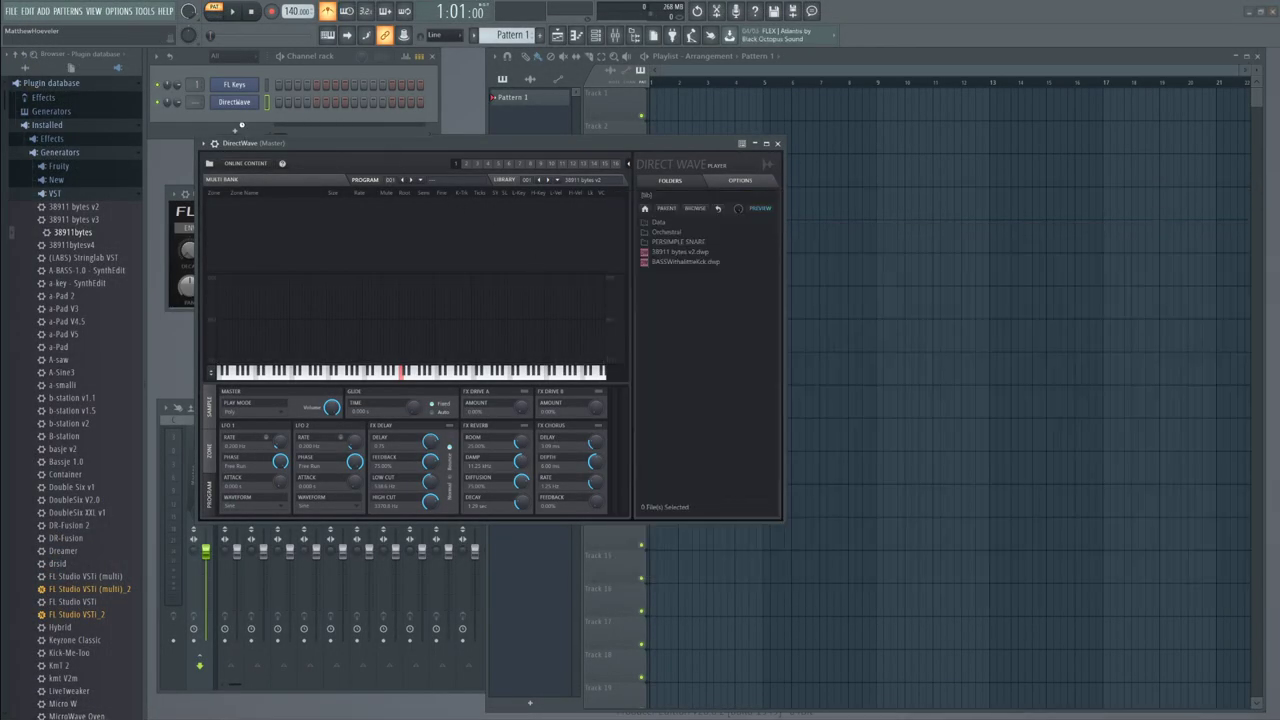
{"action": "left_click_drag", "start_coordinate": [527, 151], "coordinate": [592, 257]}
{"action": "key", "text": "alt+Tab"}
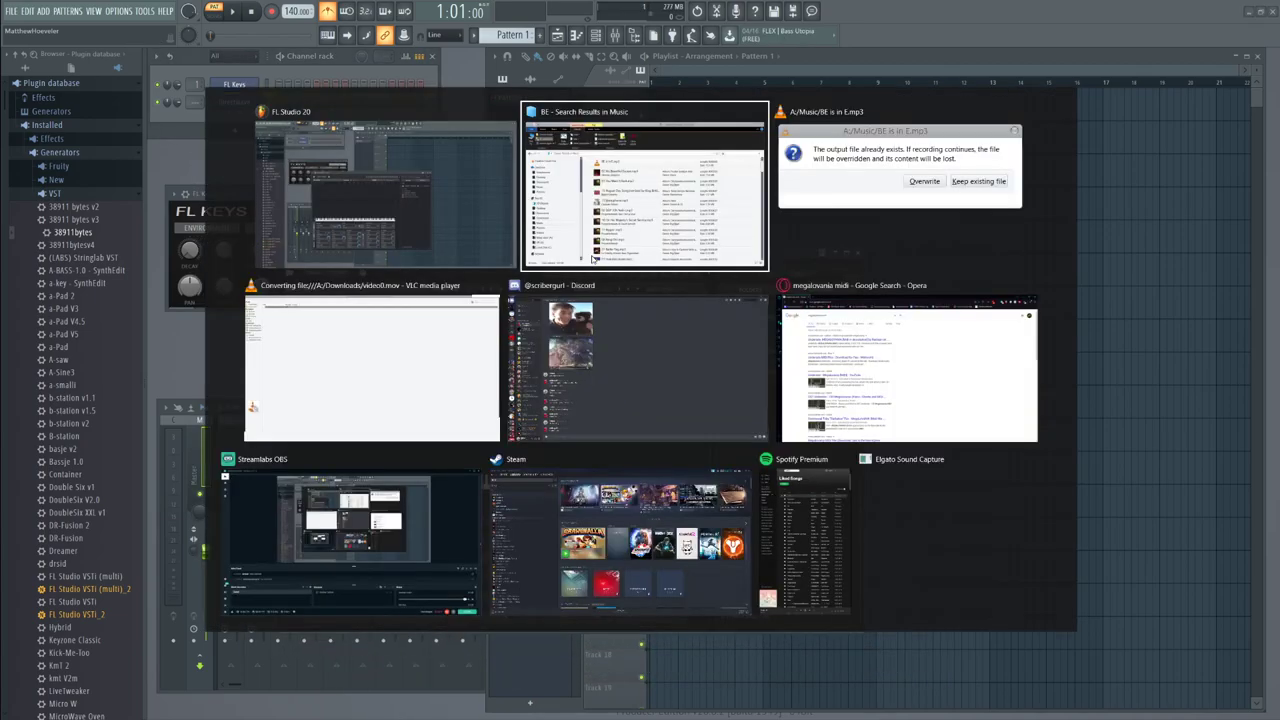
{"action": "left_click", "coordinate": [1020, 111]}
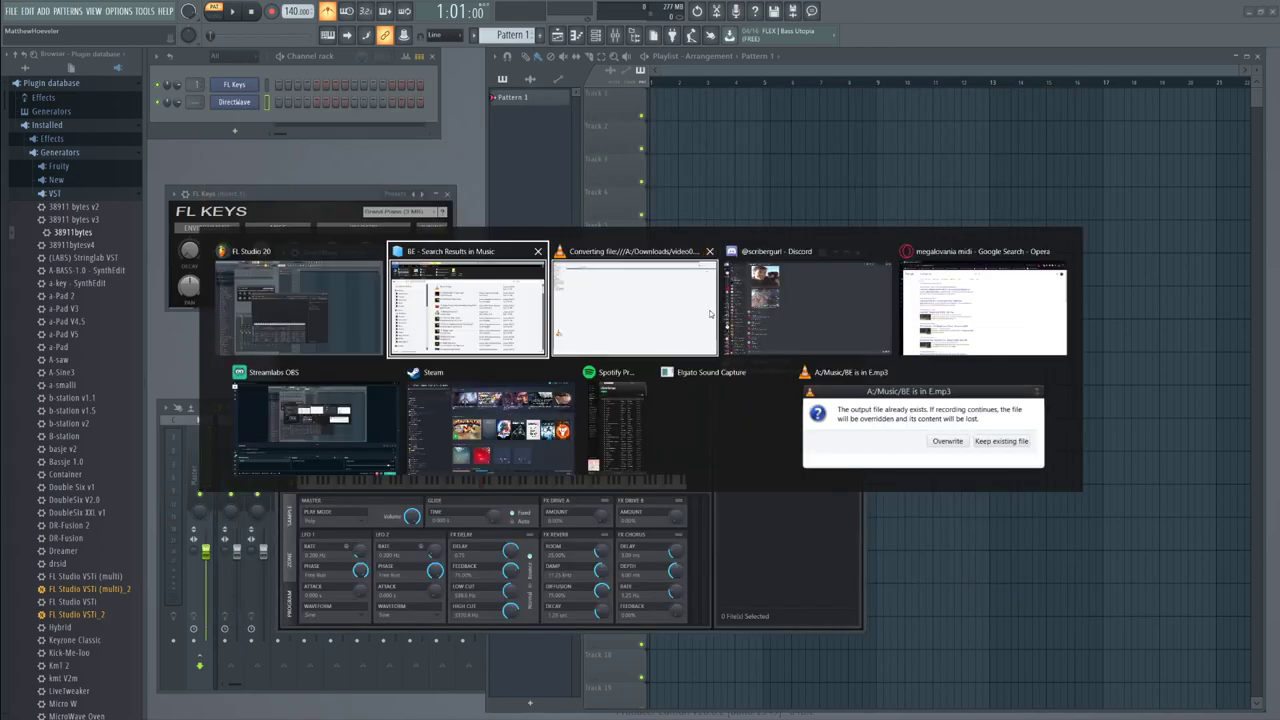
{"action": "key", "text": "alt"}
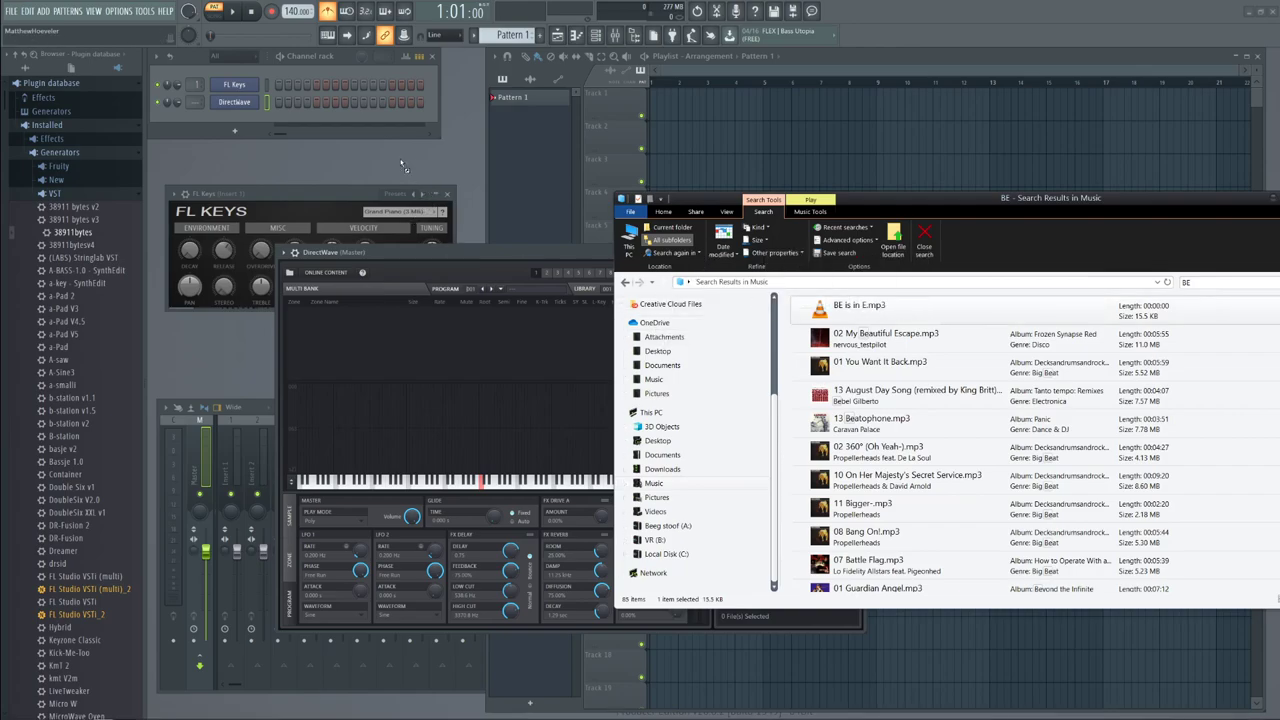
{"action": "left_click_drag", "start_coordinate": [533, 117], "coordinate": [532, 115]}
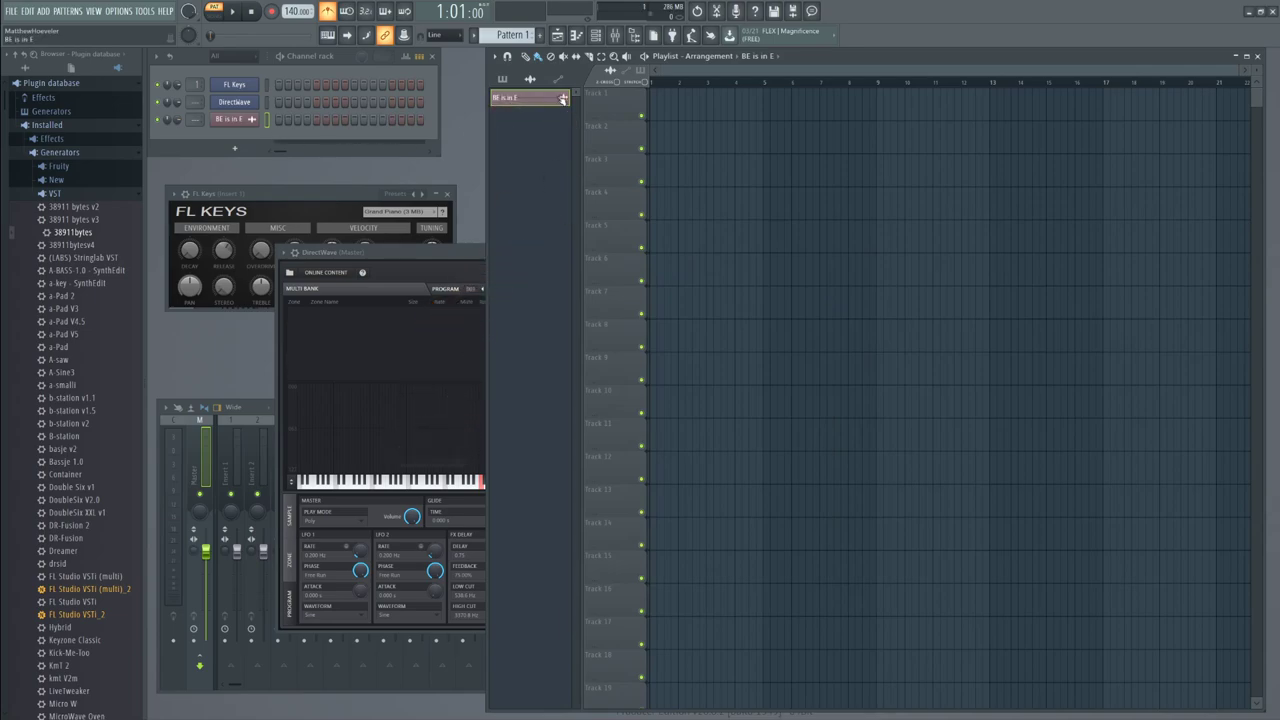
Open the BE is in E clip's sample settings and try to load its waveform into DirectWave
{"action": "left_click", "coordinate": [515, 98]}
{"action": "left_click_drag", "start_coordinate": [419, 162], "coordinate": [843, 180]}
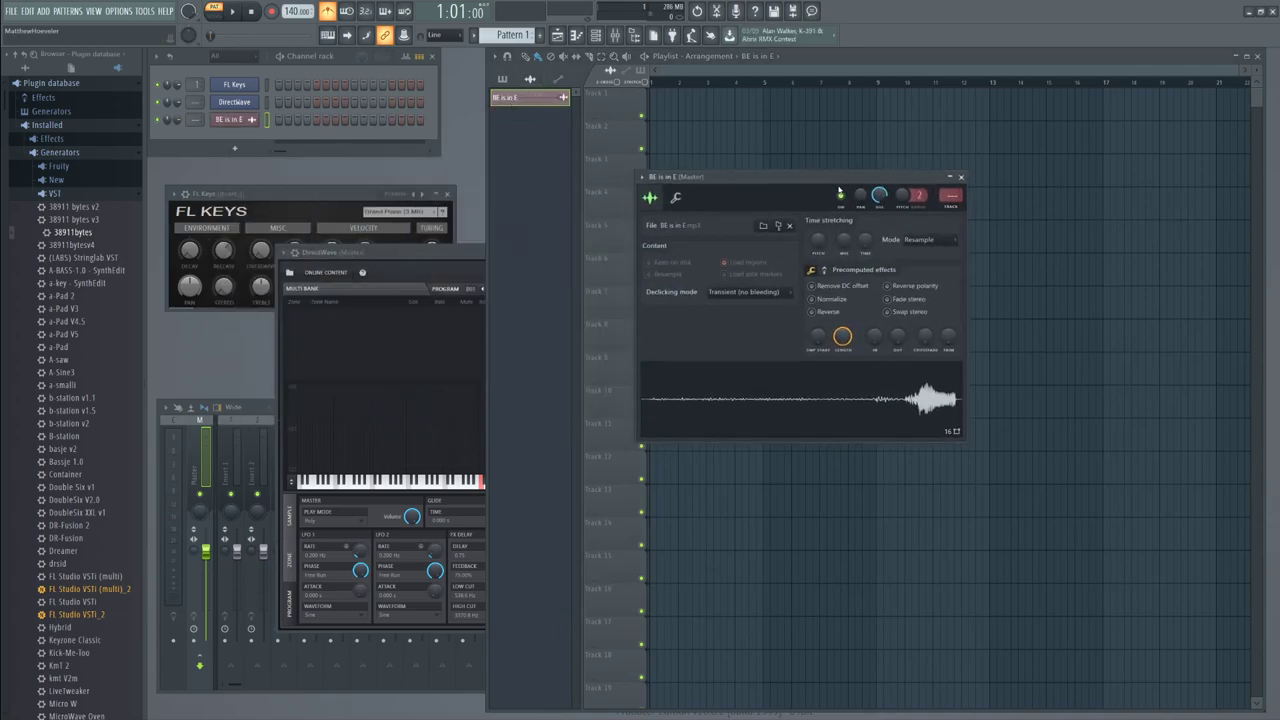
{"action": "left_click", "coordinate": [884, 400]}
{"action": "left_click_drag", "start_coordinate": [884, 400], "coordinate": [634, 423]}
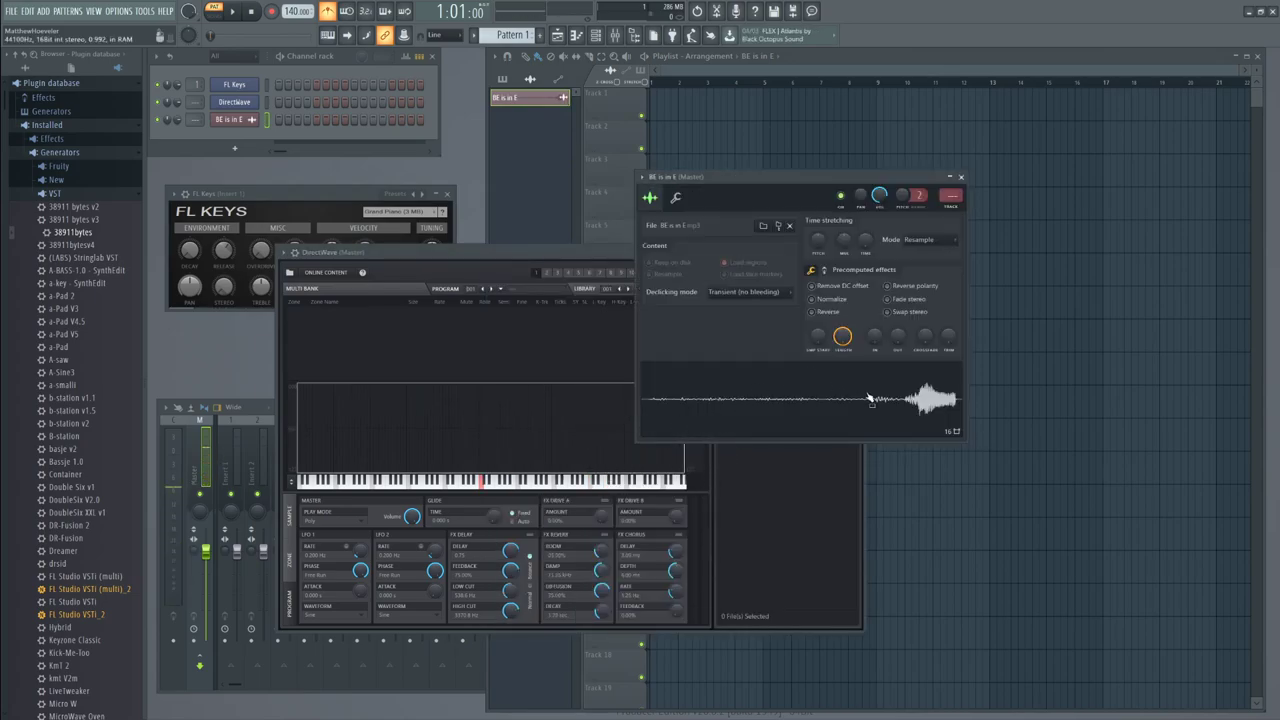
{"action": "left_click_drag", "start_coordinate": [845, 400], "coordinate": [478, 426]}
Trim the BE is in E sample's start and length to isolate the loud burst near its end, and preview it
{"action": "left_click_drag", "start_coordinate": [822, 336], "coordinate": [822, 278]}
{"action": "left_click", "coordinate": [697, 430]}
{"action": "left_click", "coordinate": [726, 413]}
{"action": "left_click_drag", "start_coordinate": [847, 338], "coordinate": [847, 318]}
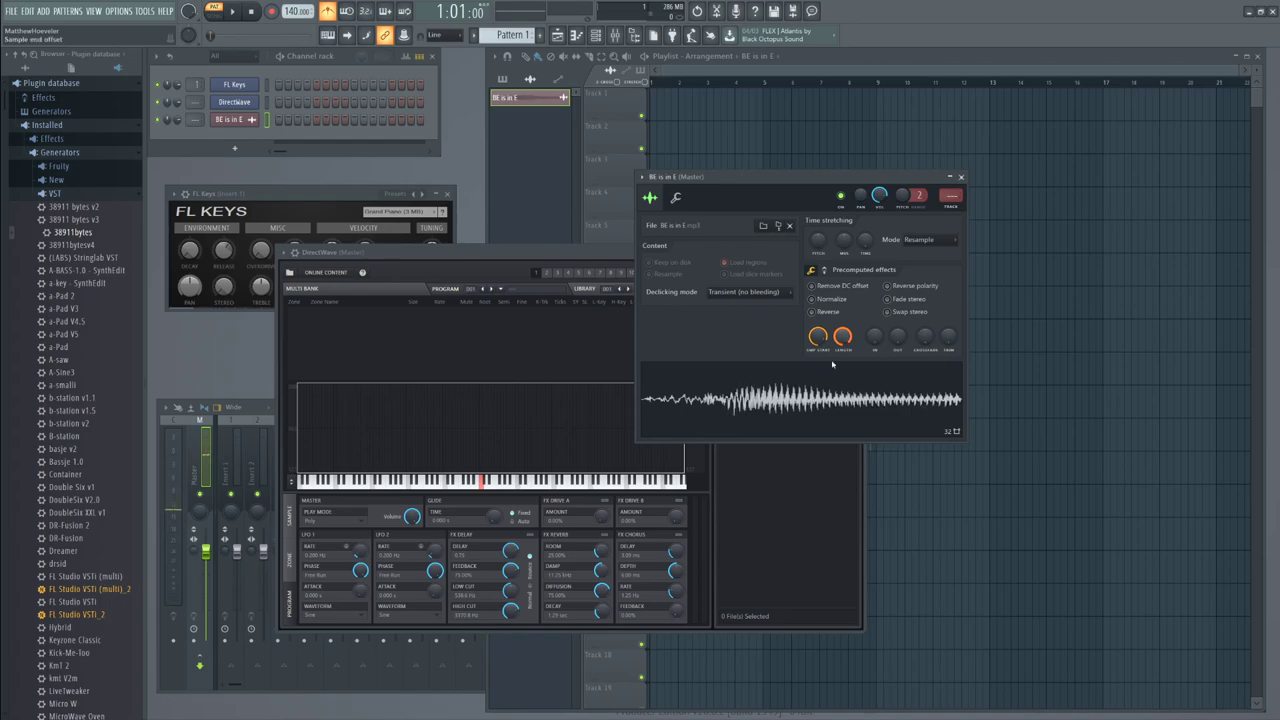
{"action": "left_click", "coordinate": [811, 408]}
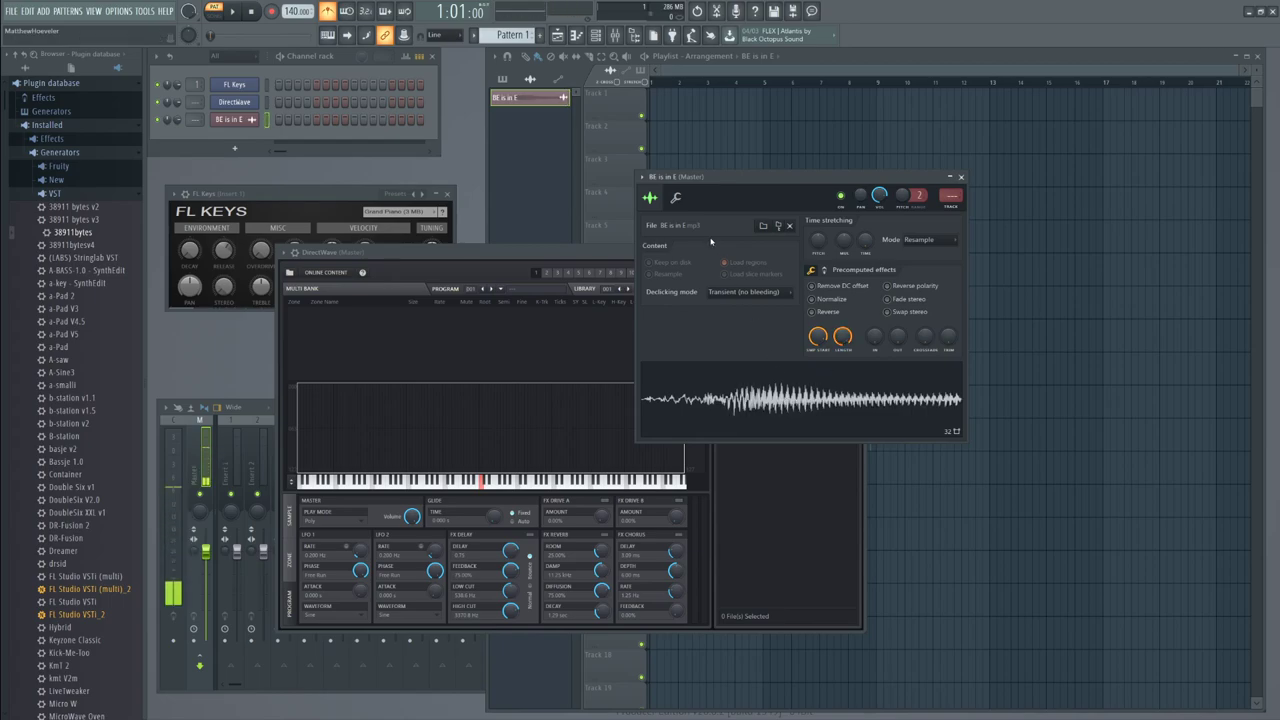
Set the BE is in E sample's root note to E5 and audition it across the keyboard
{"action": "left_click", "coordinate": [676, 197]}
{"action": "left_click", "coordinate": [818, 420]}
{"action": "left_click_drag", "start_coordinate": [819, 421], "coordinate": [803, 424]}
{"action": "right_click", "coordinate": [818, 425]}
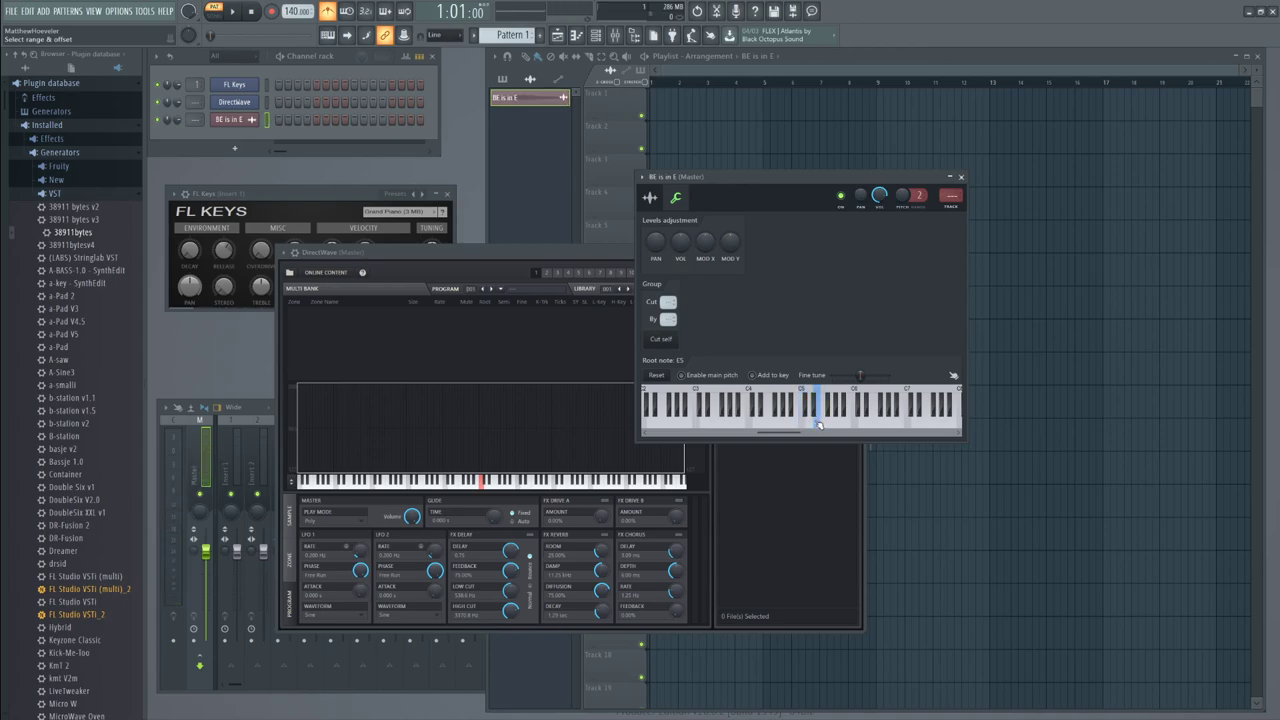
{"action": "left_click", "coordinate": [819, 425]}
{"action": "left_click", "coordinate": [820, 426]}
{"action": "left_click", "coordinate": [821, 427]}
{"action": "left_click_drag", "start_coordinate": [821, 426], "coordinate": [857, 425]}
{"action": "left_click_drag", "start_coordinate": [781, 199], "coordinate": [386, 281]}
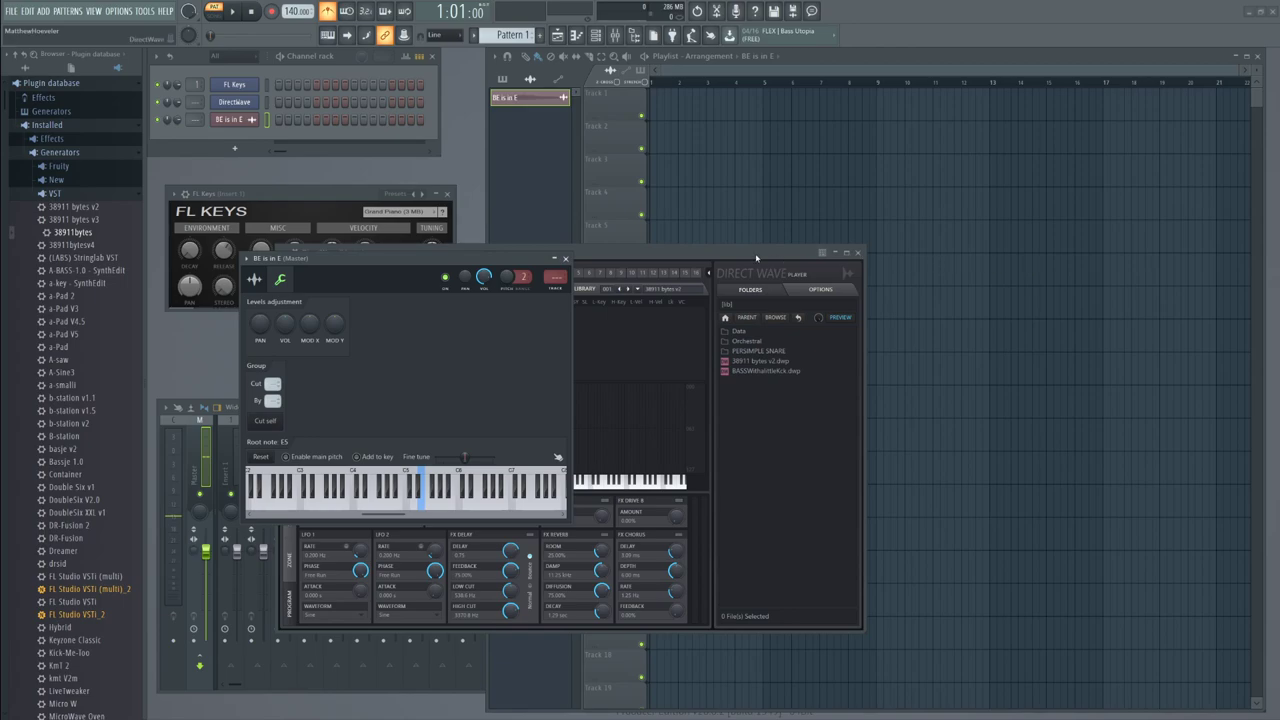
Switch to File Explorer, open Downloads and try to import Undertale_-_Megalovania.mid into the FL Studio playlist
{"action": "key", "text": "alt+Tab"}
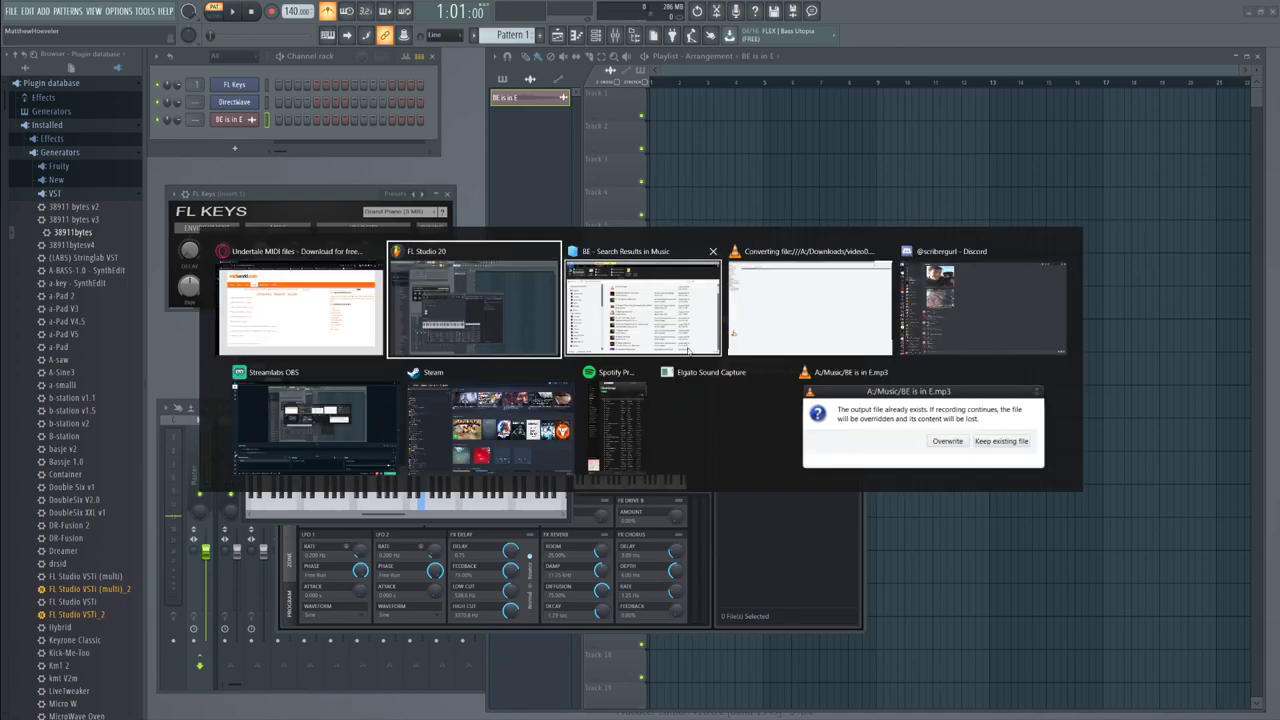
{"action": "left_click", "coordinate": [666, 317]}
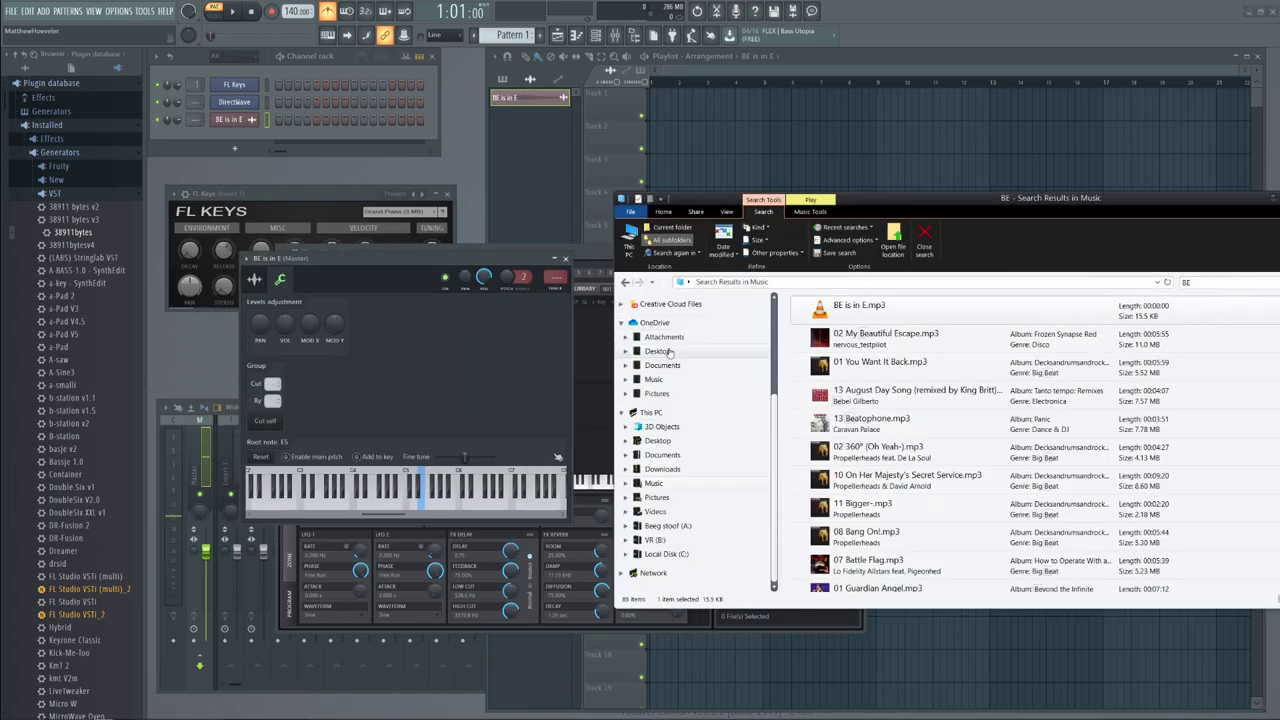
{"action": "left_click", "coordinate": [672, 476]}
{"action": "left_click", "coordinate": [830, 336]}
{"action": "left_click_drag", "start_coordinate": [830, 338], "coordinate": [760, 165]}
Place the BE is in E clip at the start of Track 1 and switch playback to Song mode
{"action": "left_click_drag", "start_coordinate": [656, 110], "coordinate": [652, 108]}
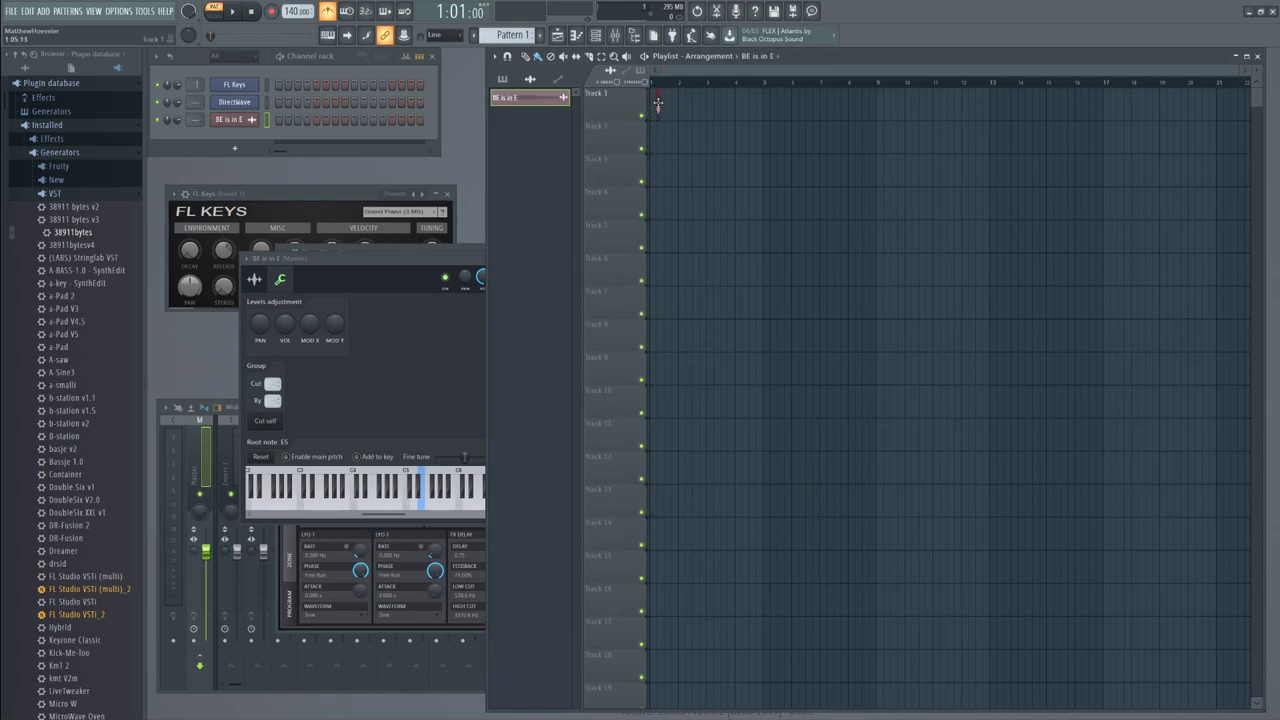
{"action": "left_click_drag", "start_coordinate": [656, 102], "coordinate": [650, 104]}
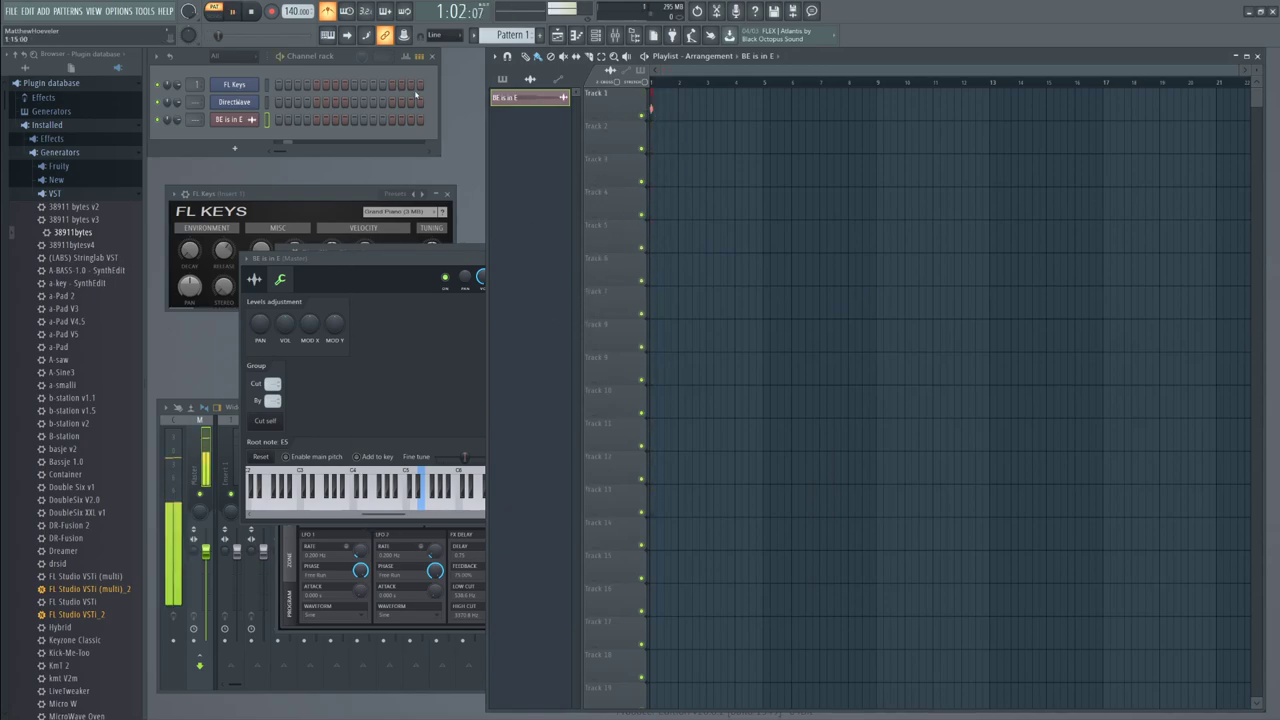
{"action": "left_click", "coordinate": [214, 12]}
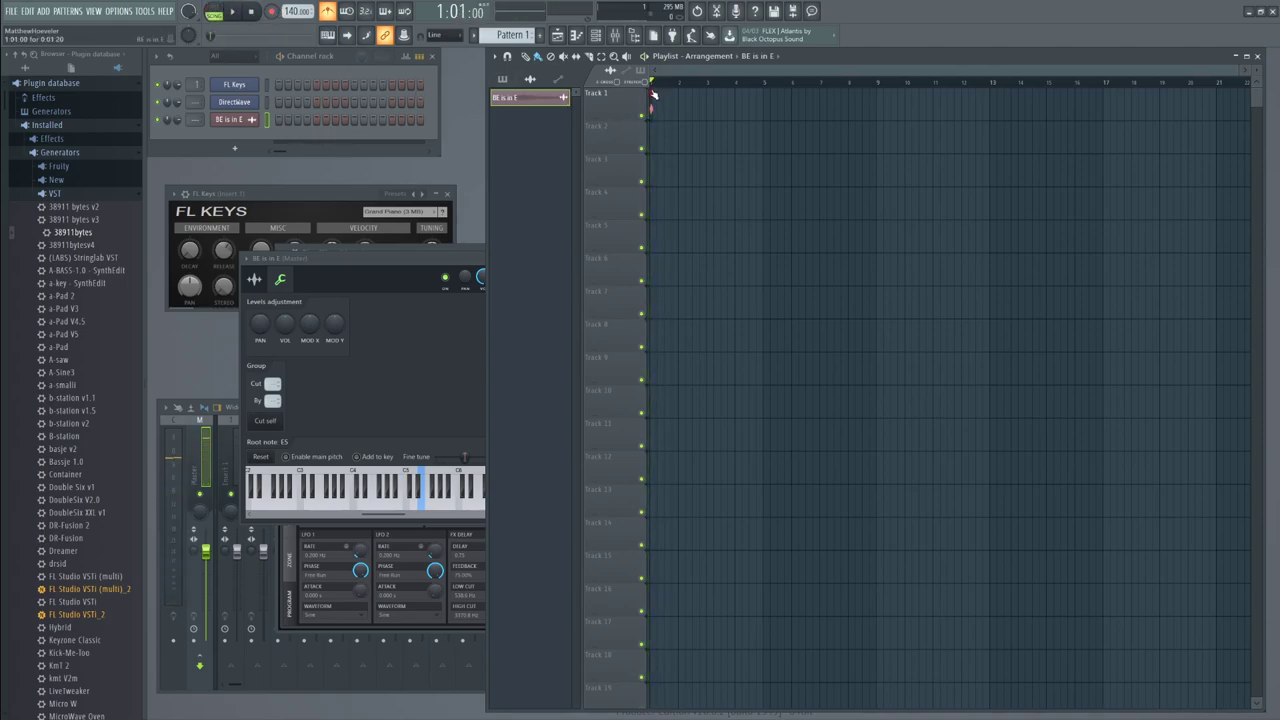
Close the sample settings and open the Piano roll for the BE is in E channel
{"action": "left_click_drag", "start_coordinate": [404, 258], "coordinate": [314, 349]}
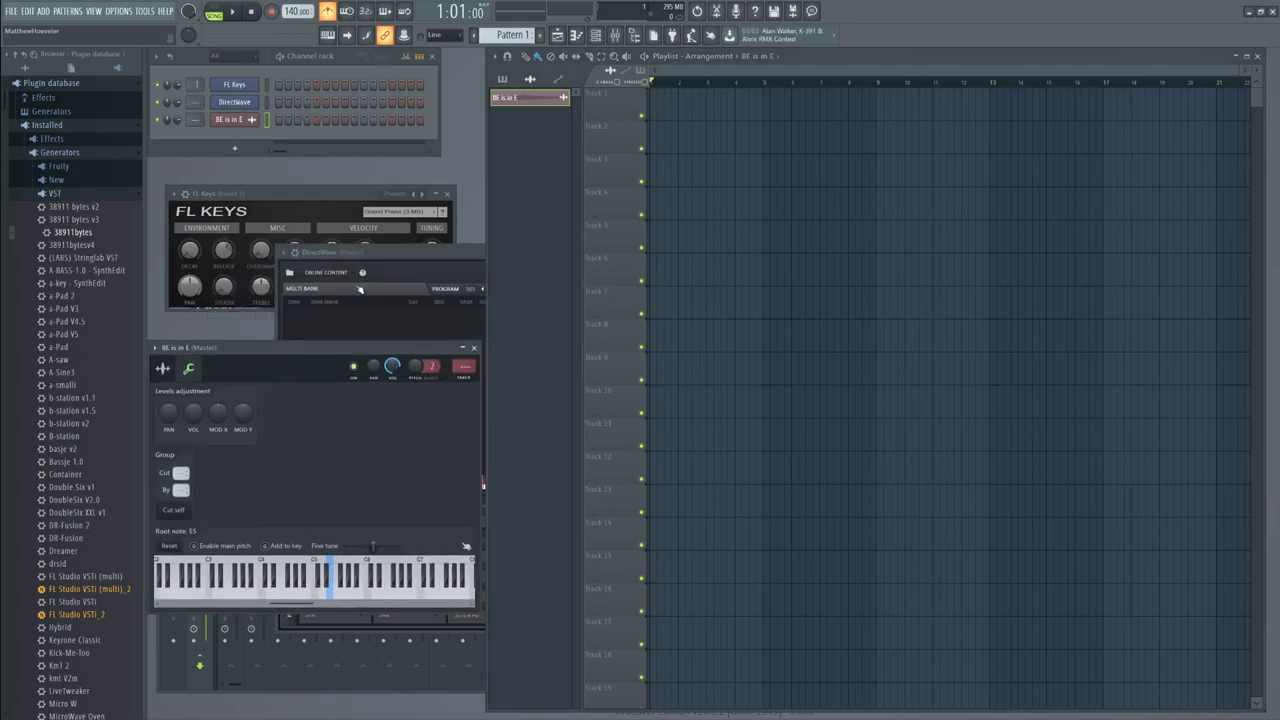
{"action": "left_click", "coordinate": [474, 349]}
{"action": "key", "text": "alt+Tab"}
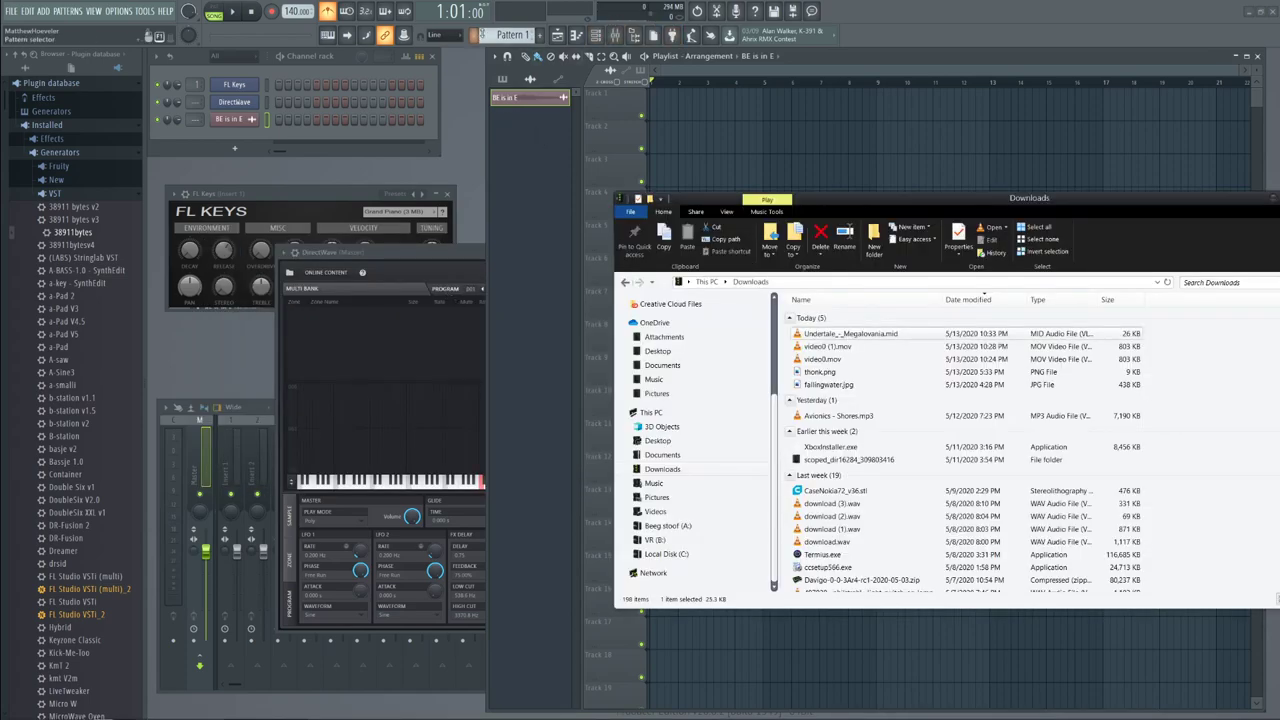
{"action": "left_click", "coordinate": [576, 35]}
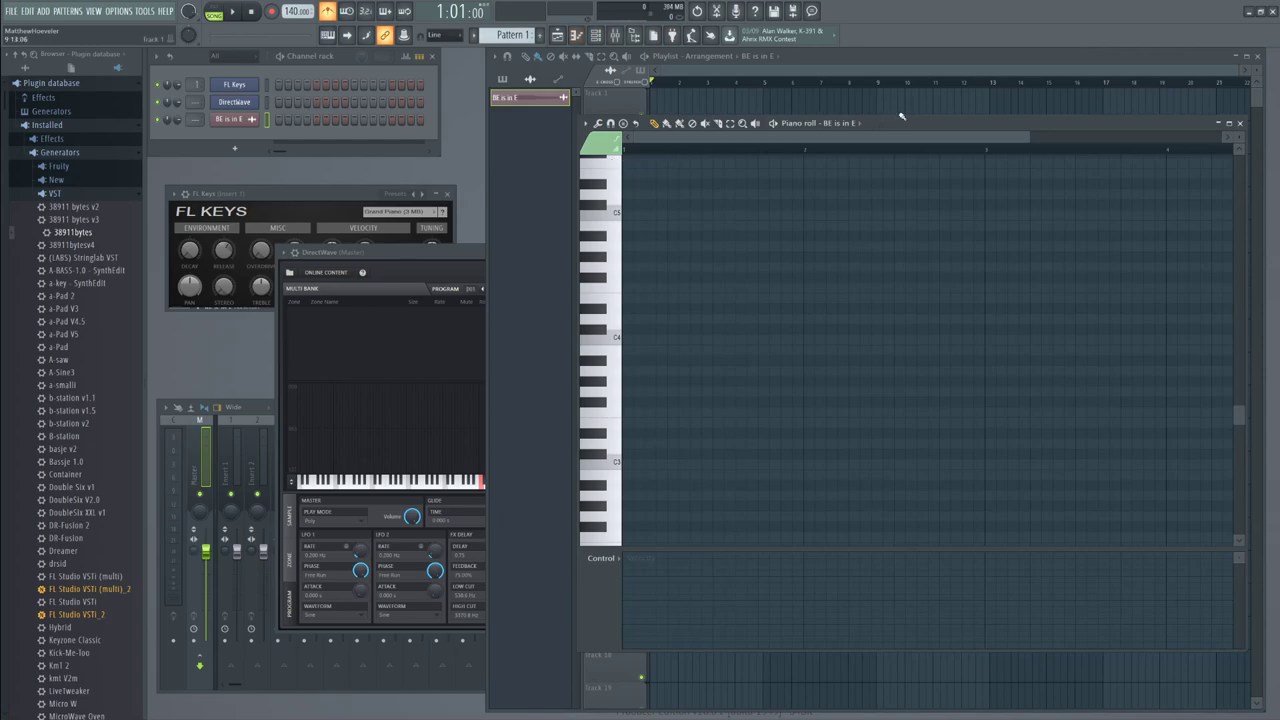
Import Undertale_-_Megalovania.mid from File Explorer into the BE is in E Piano roll with all tracks, check its notes and close the Piano roll
{"action": "left_click_drag", "start_coordinate": [900, 117], "coordinate": [722, 87]}
{"action": "key", "text": "alt+Tab"}
{"action": "left_click_drag", "start_coordinate": [826, 336], "coordinate": [580, 294]}
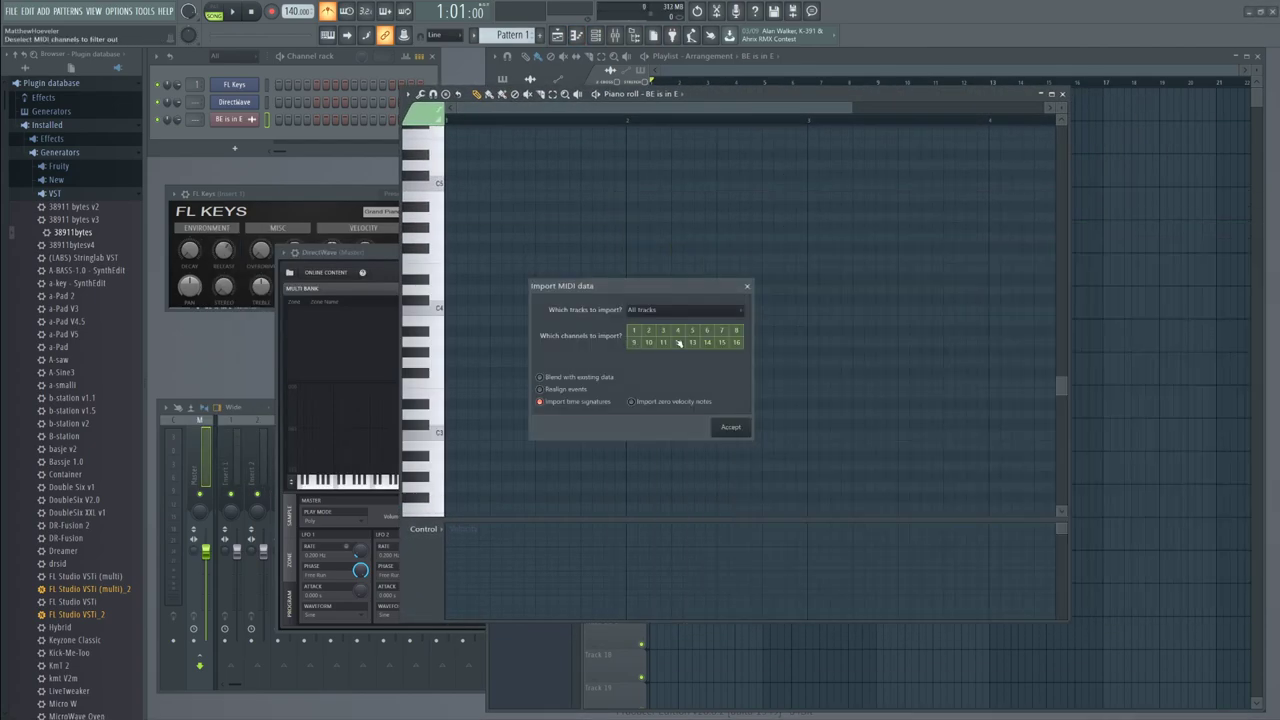
{"action": "mouse_move", "coordinate": [636, 344]}
{"action": "left_mouse_down"}
{"action": "mouse_move", "coordinate": [735, 339]}
{"action": "mouse_move", "coordinate": [648, 331]}
{"action": "left_mouse_up"}
{"action": "left_click", "coordinate": [731, 428]}
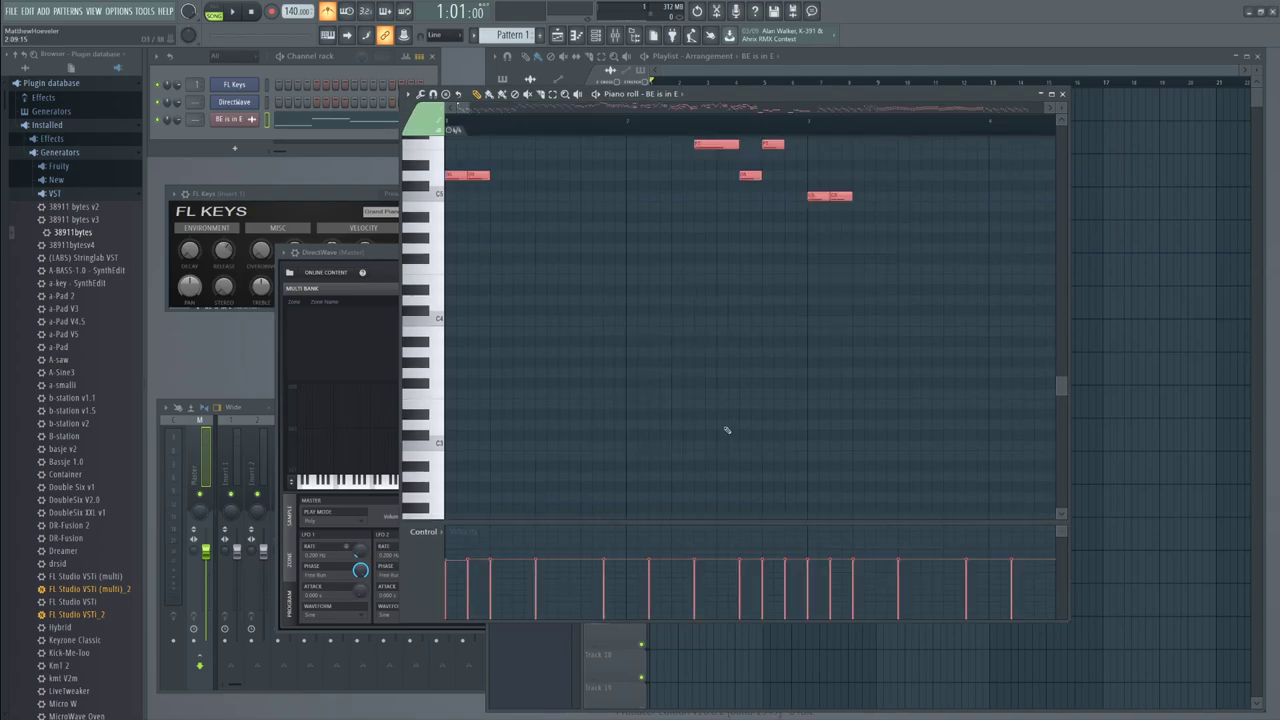
{"action": "scroll", "coordinate": [736, 204], "scroll_direction": "up", "scroll_amount": 3}
{"action": "scroll", "coordinate": [736, 204], "scroll_direction": "up", "scroll_amount": 2}
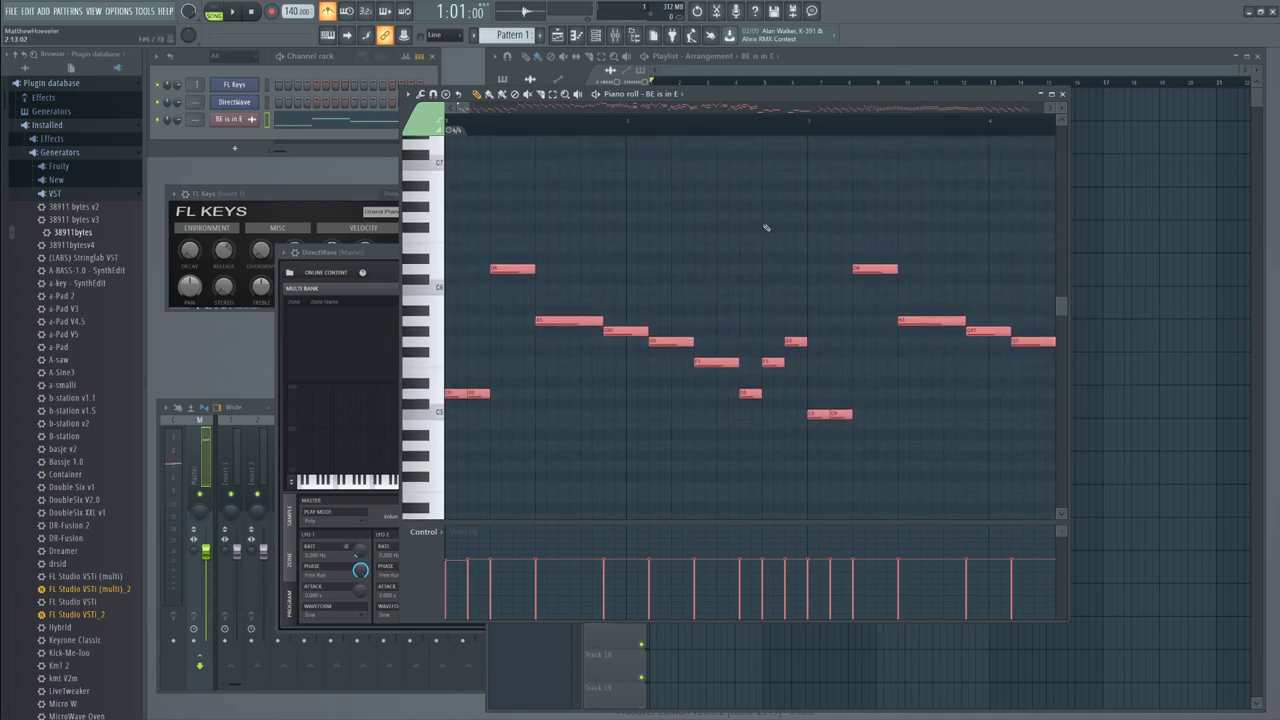
{"action": "left_click", "coordinate": [1063, 94]}
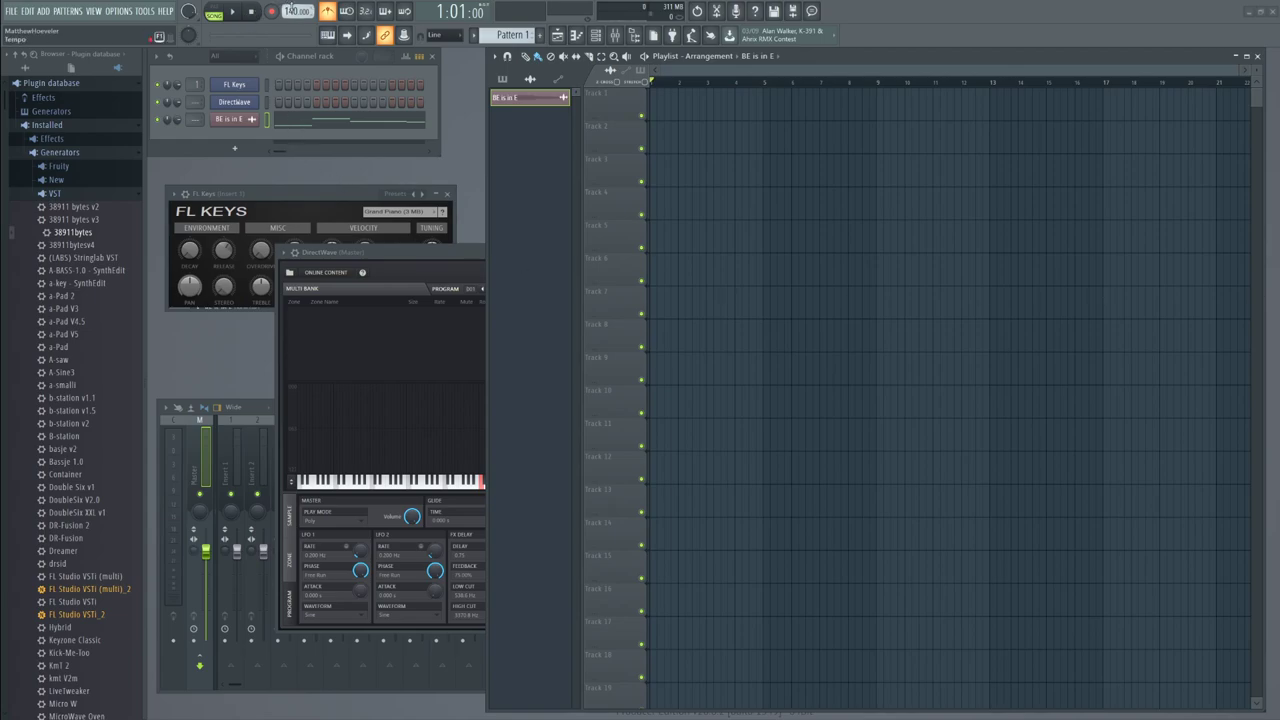
Set the project tempo to 120 BPM and place Pattern 1 at the start of Track 1 in the playlist
{"action": "left_click_drag", "start_coordinate": [297, 11], "coordinate": [297, 44]}
{"action": "left_click", "coordinate": [502, 78]}
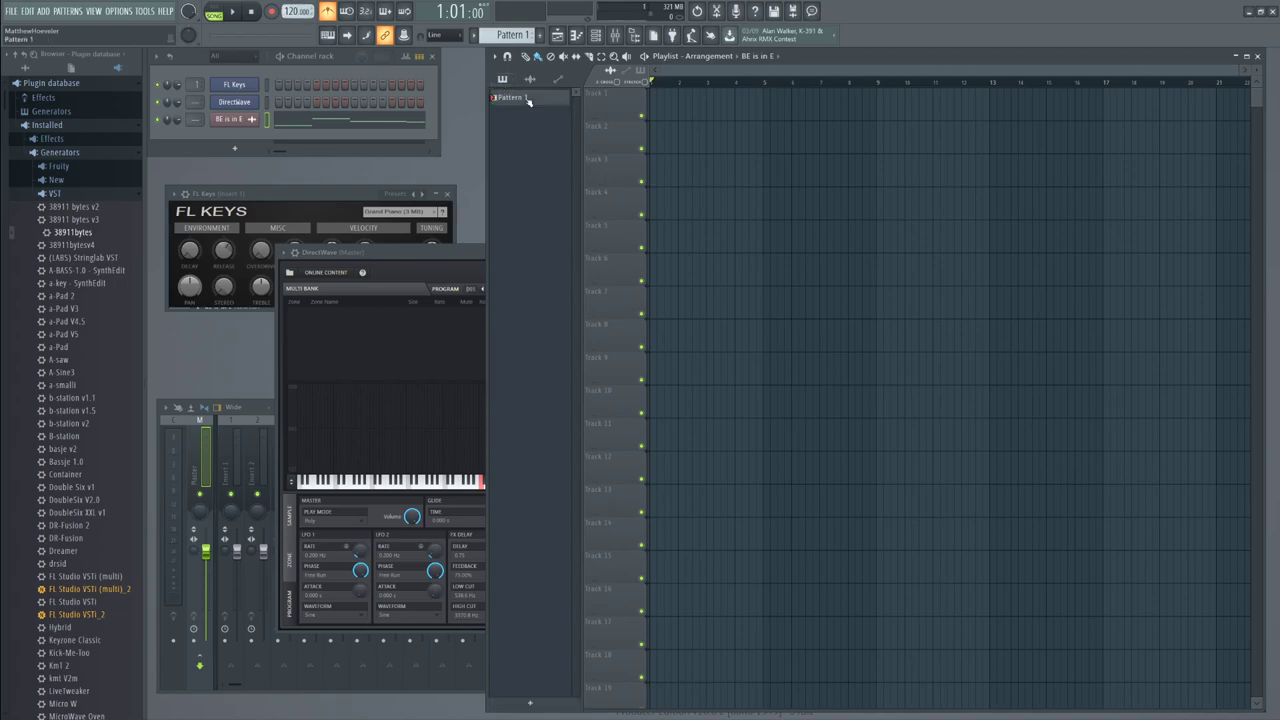
{"action": "left_click", "coordinate": [658, 102]}
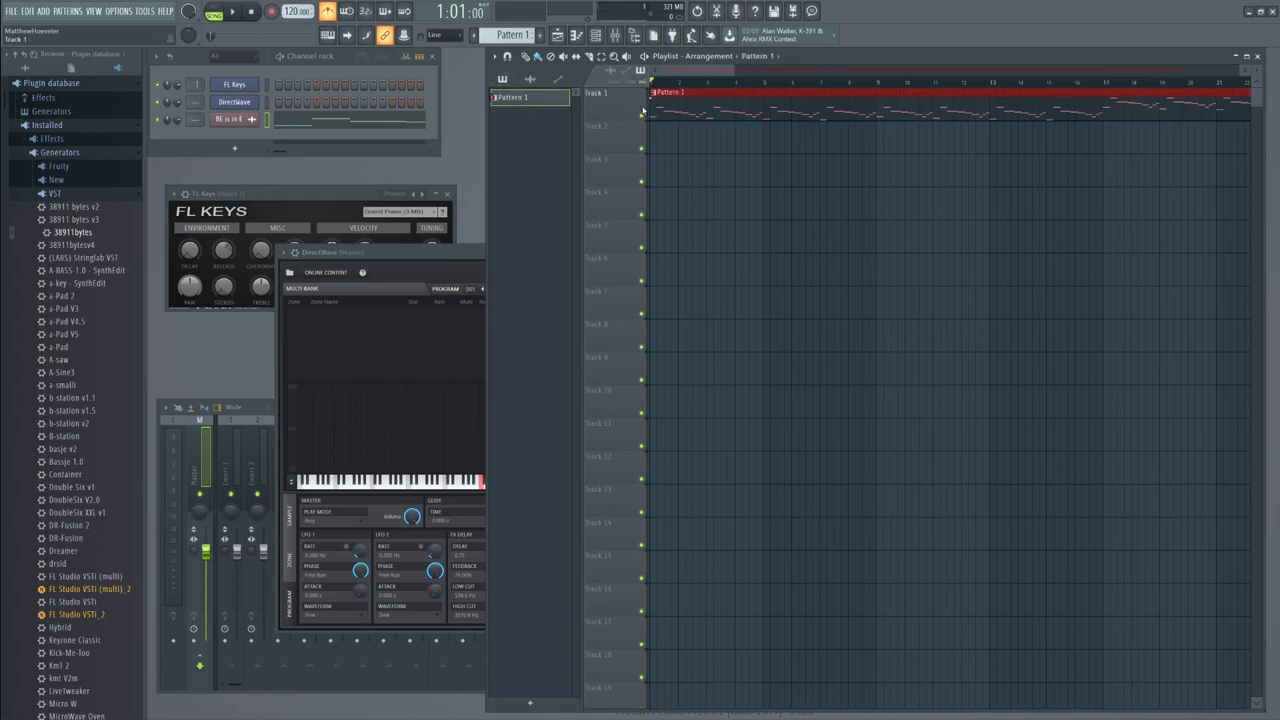
Play the arrangement from the start and gradually raise the tempo to 211 BPM while listening
{"action": "key", "text": "space"}
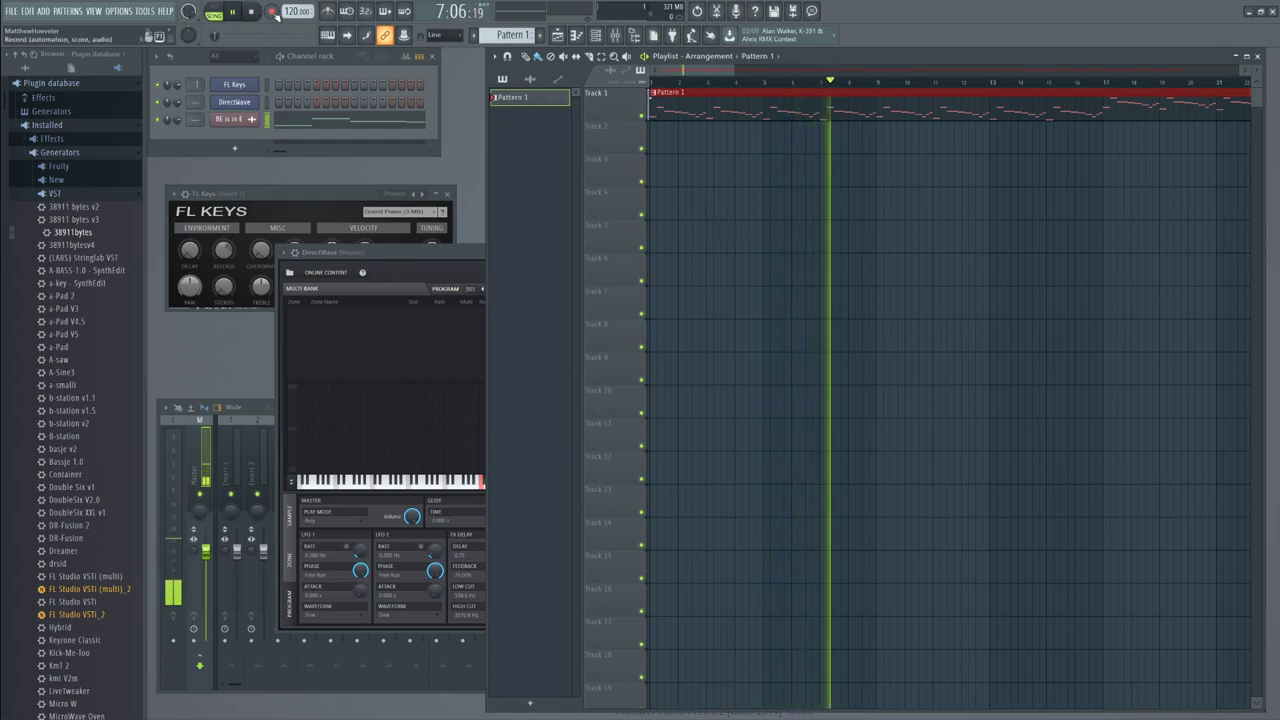
{"action": "scroll", "coordinate": [296, 11], "scroll_direction": "up", "scroll_amount": 6}
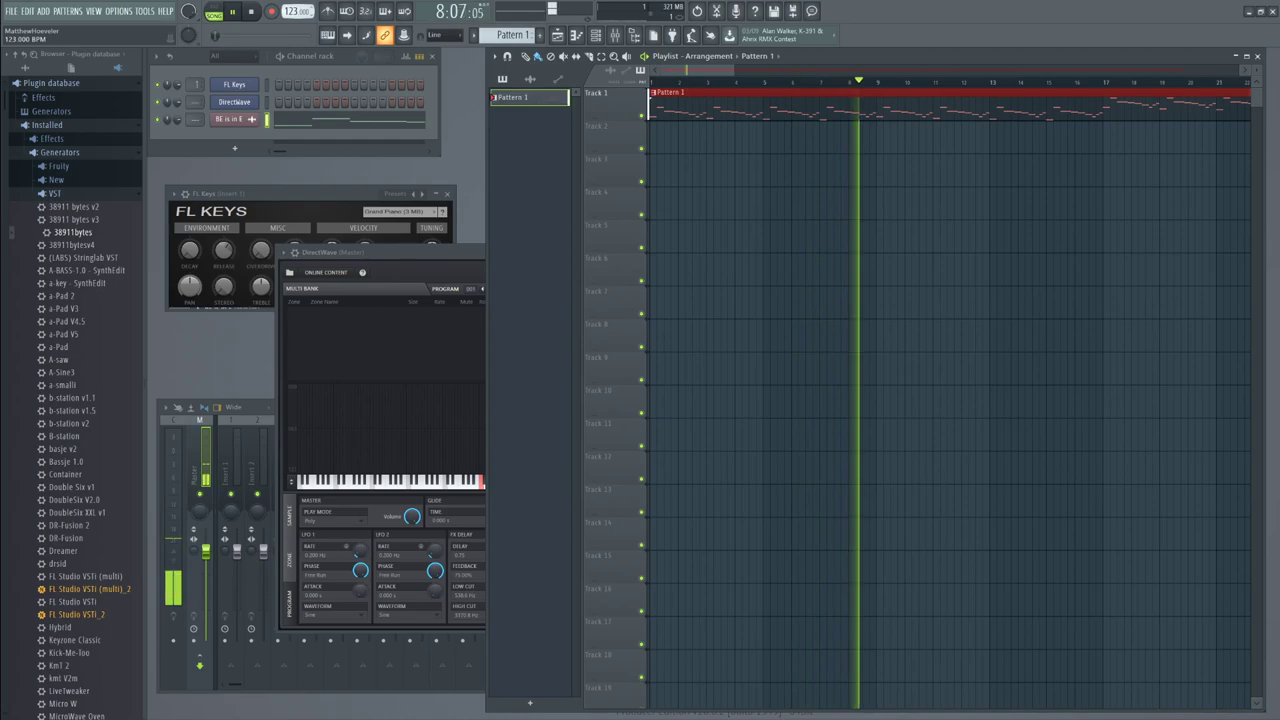
{"action": "scroll", "coordinate": [296, 11], "scroll_direction": "up", "scroll_amount": 6}
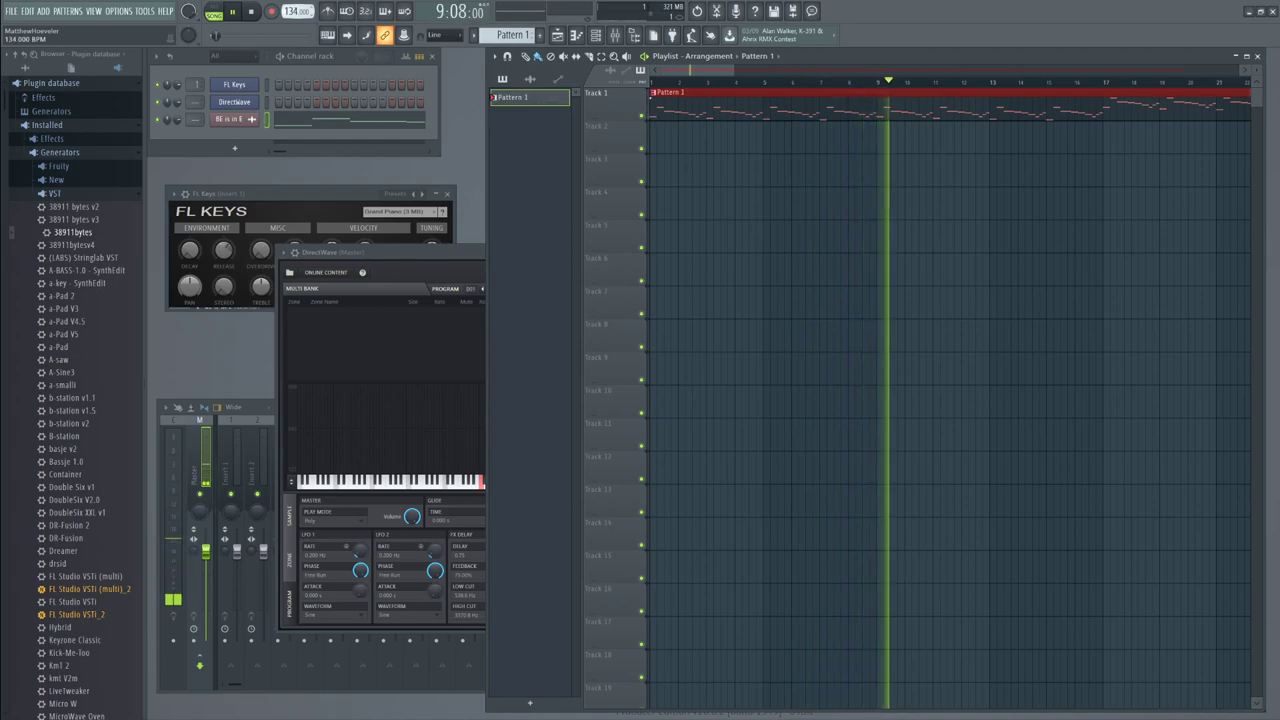
{"action": "scroll", "coordinate": [296, 11], "scroll_direction": "up", "scroll_amount": 9}
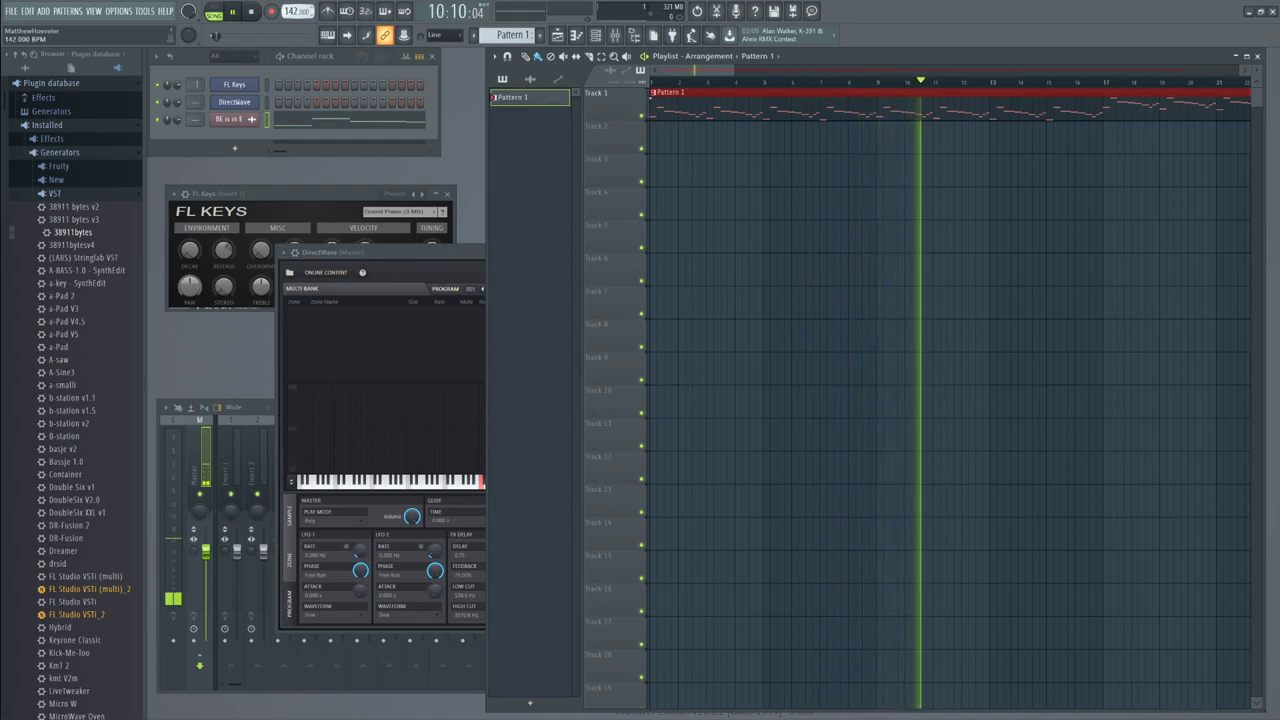
{"action": "scroll", "coordinate": [296, 11], "scroll_direction": "up", "scroll_amount": 4}
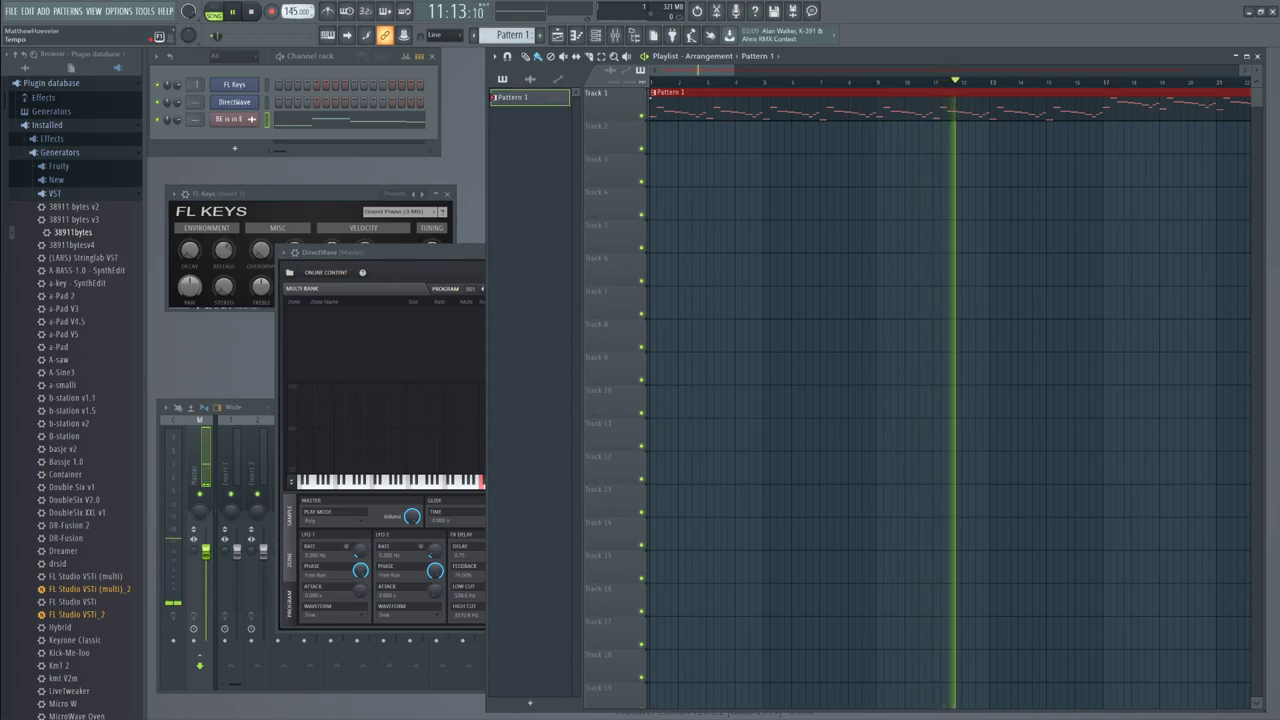
{"action": "scroll", "coordinate": [296, 11], "scroll_direction": "up", "scroll_amount": 6}
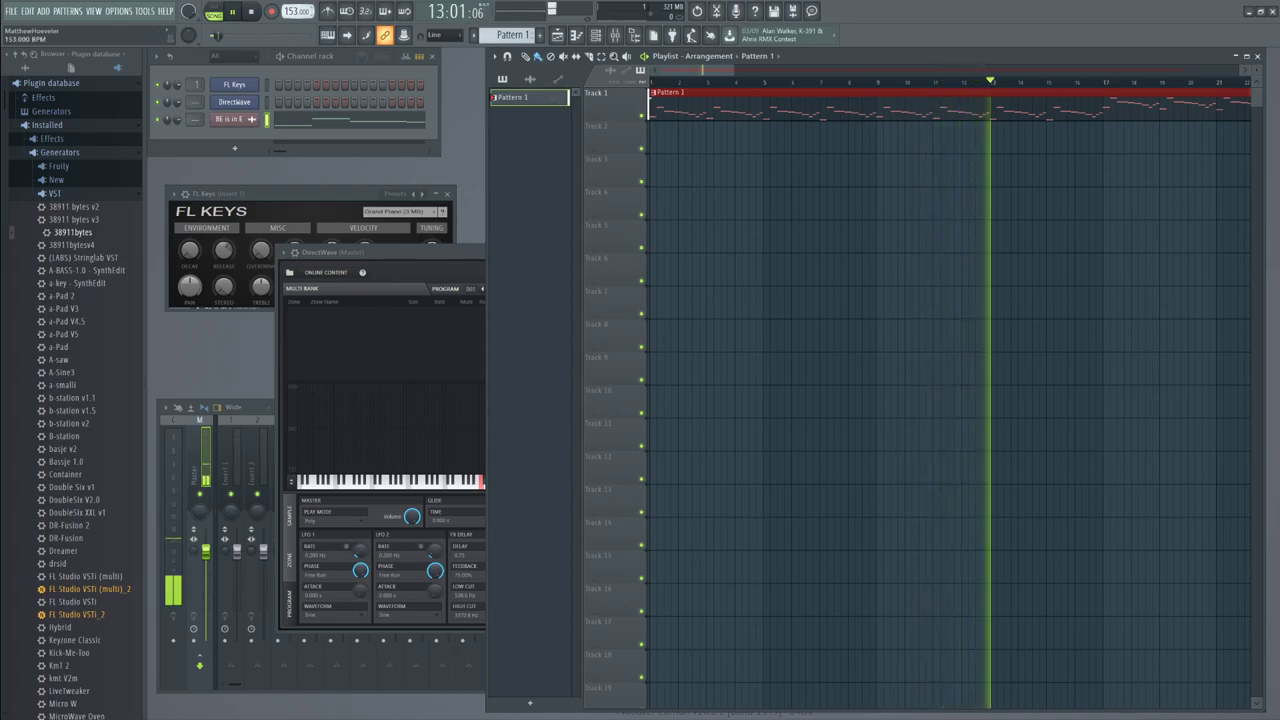
{"action": "scroll", "coordinate": [296, 11], "scroll_direction": "up", "scroll_amount": 8}
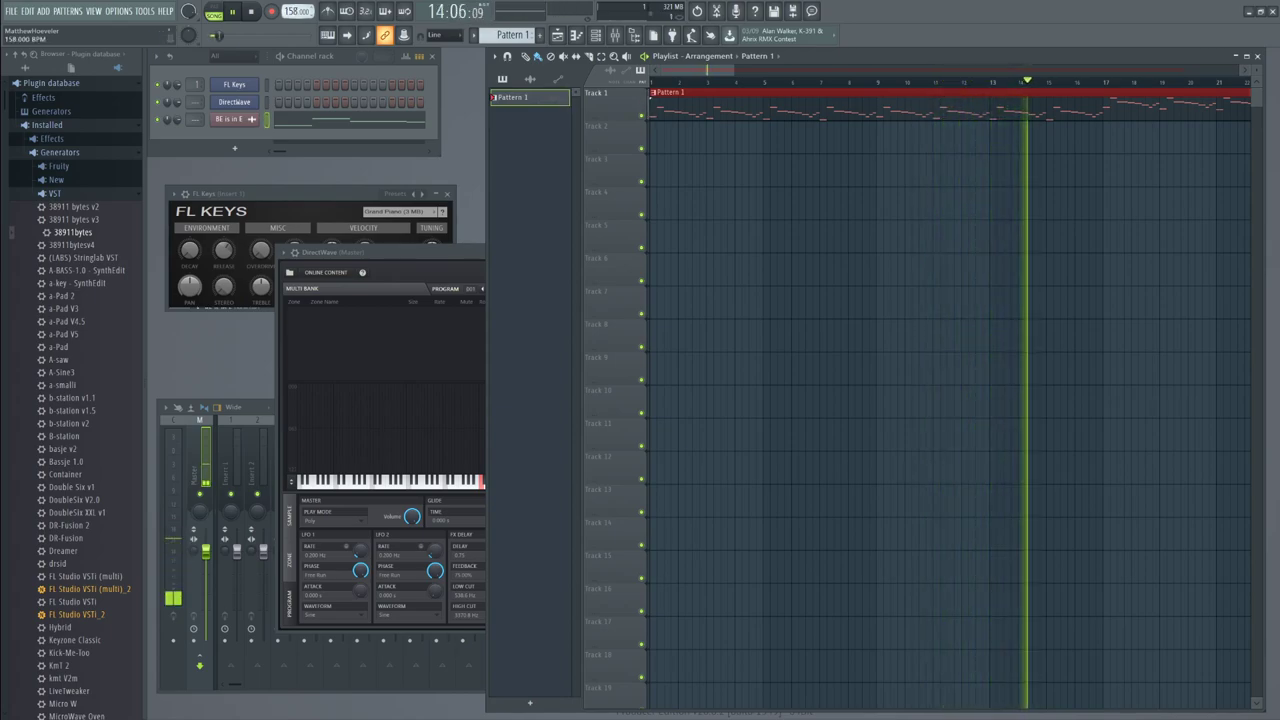
{"action": "scroll", "coordinate": [296, 11], "scroll_direction": "up", "scroll_amount": 20}
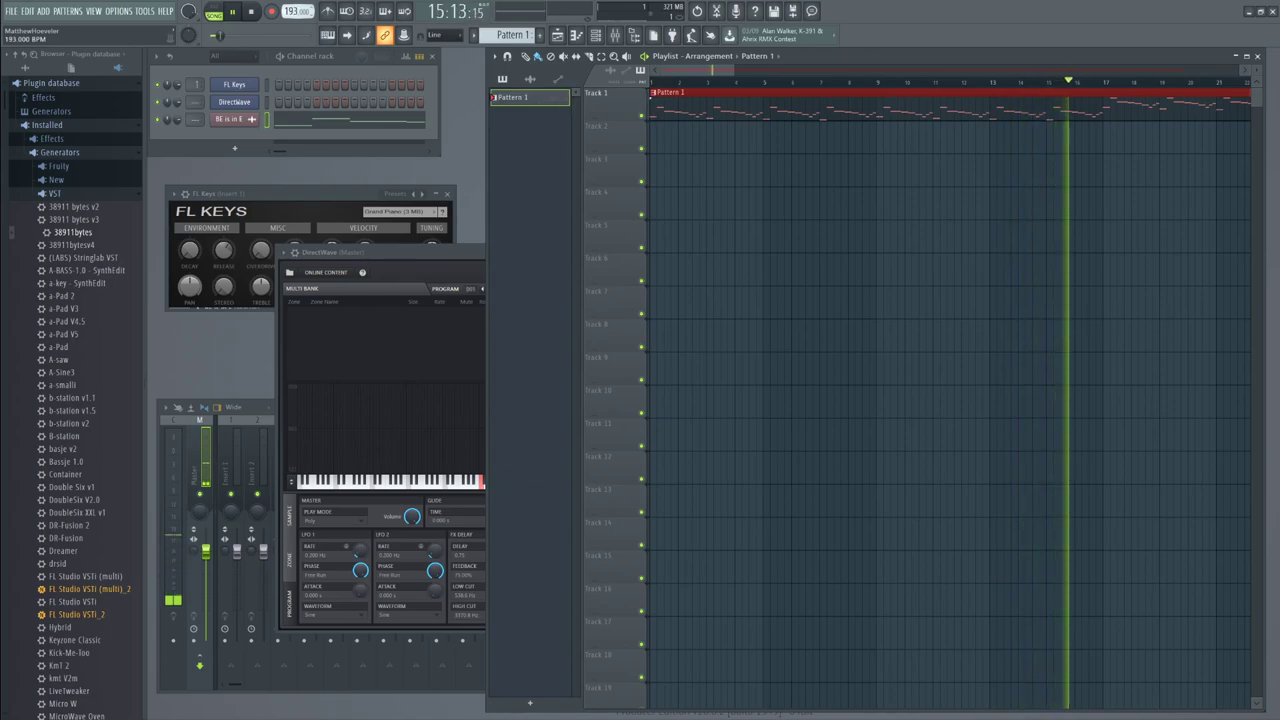
{"action": "scroll", "coordinate": [296, 11], "scroll_direction": "up", "scroll_amount": 20}
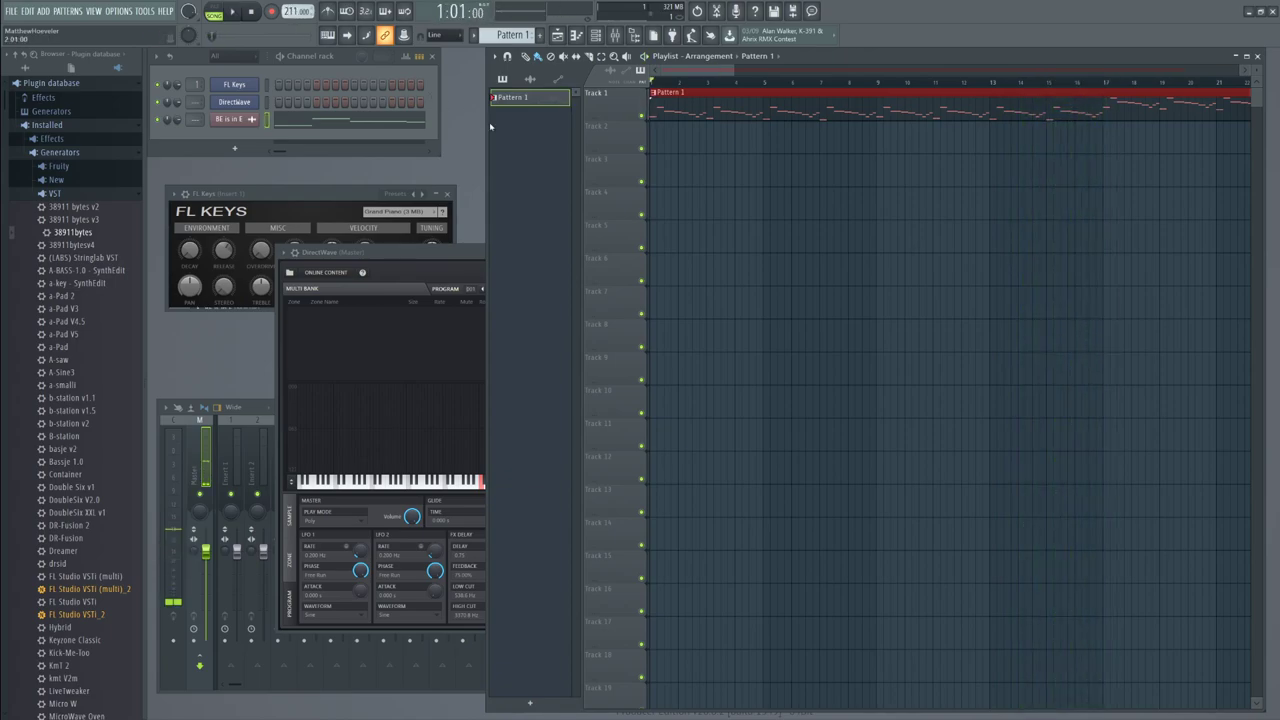